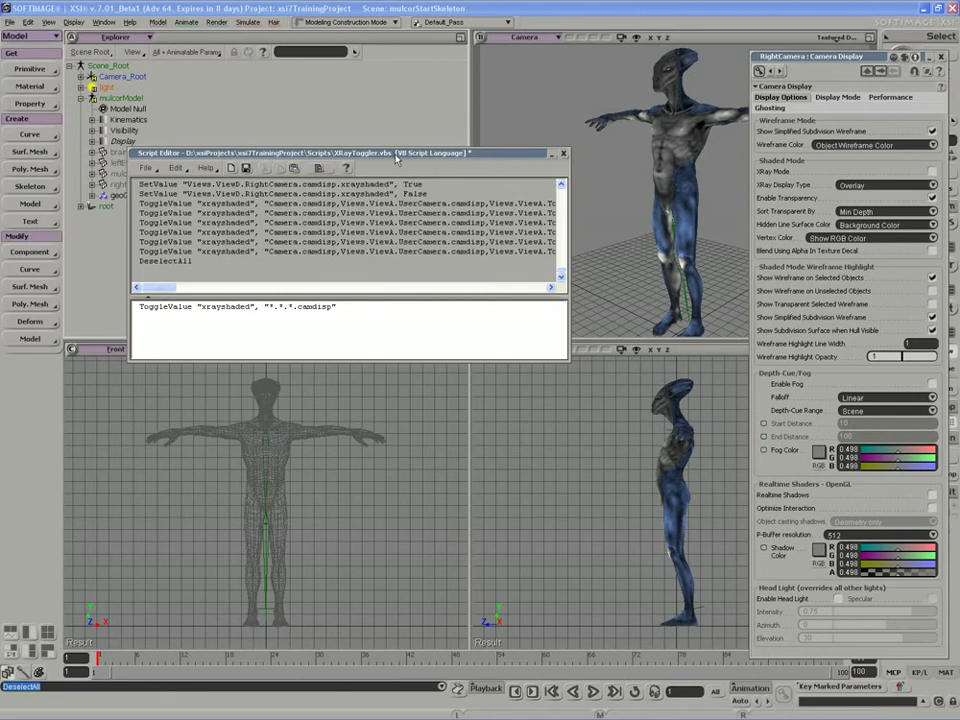
Move the Script Editor out of the way and show the optional Main Shelf panel
left_click_drag(396, 156, 386, 329)
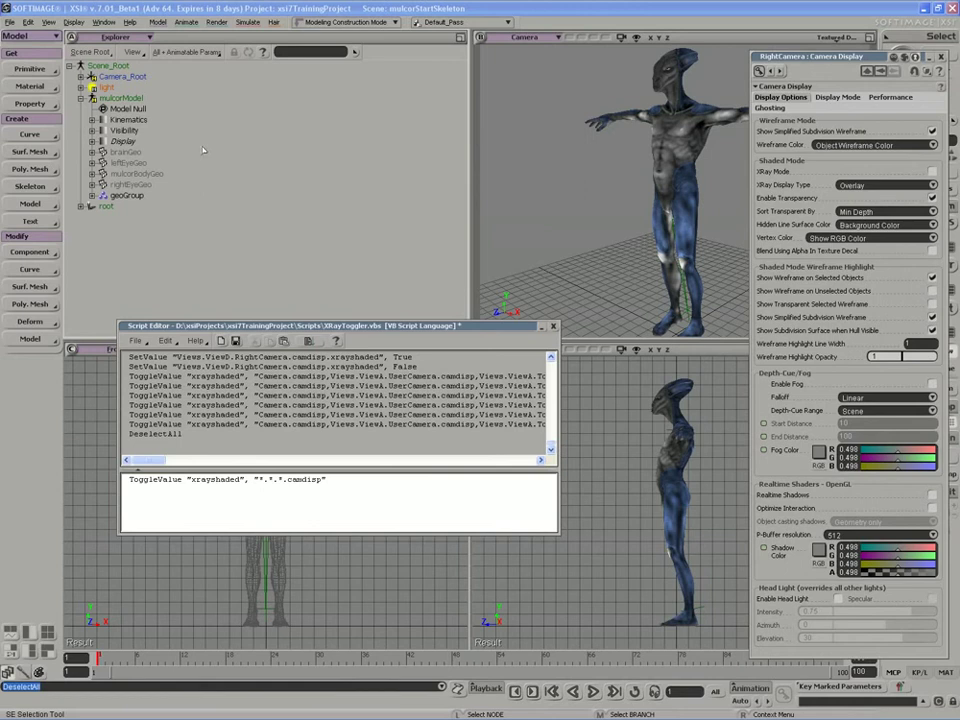
left_click(48, 22)
mouse_move(62, 172)
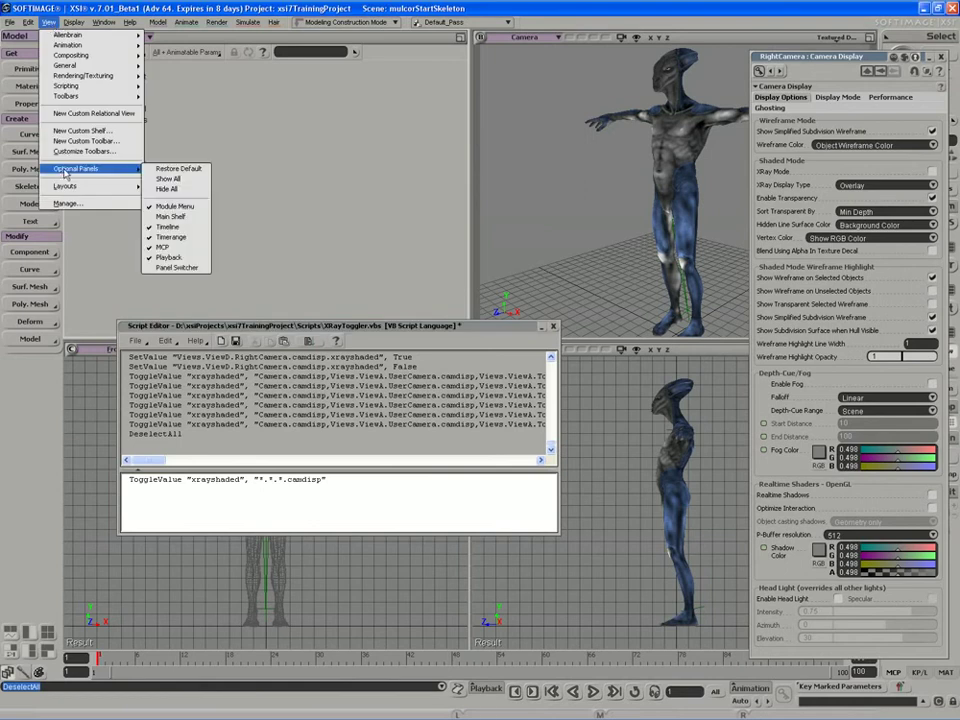
left_click(205, 224)
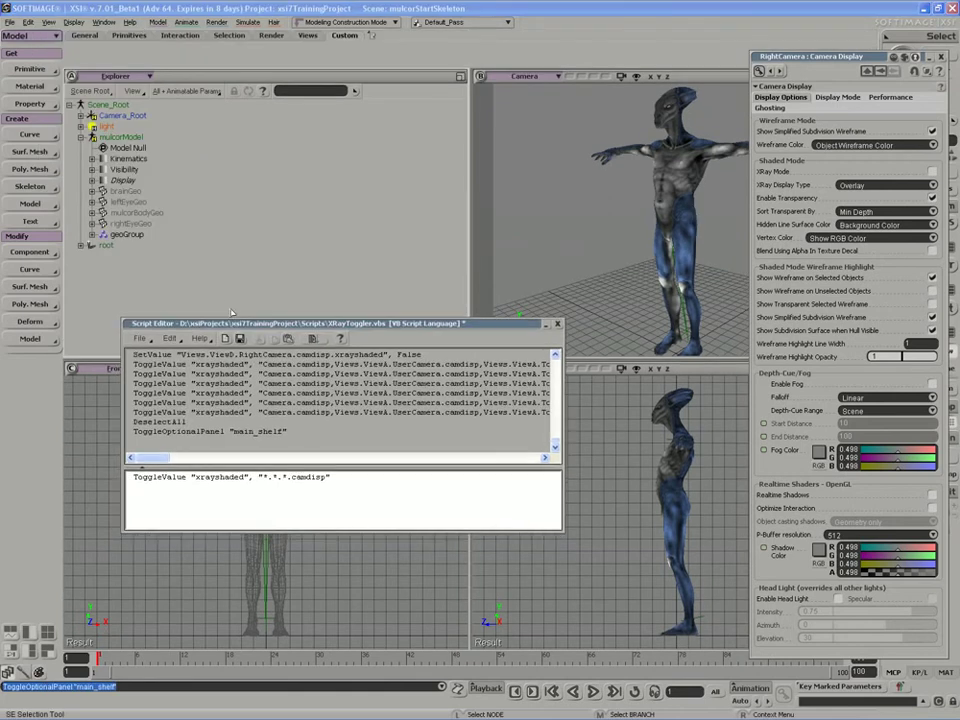
Examine the contents of the main shelf's General, Primitives, Interaction, Render, Views and Custom sets
left_click(84, 35)
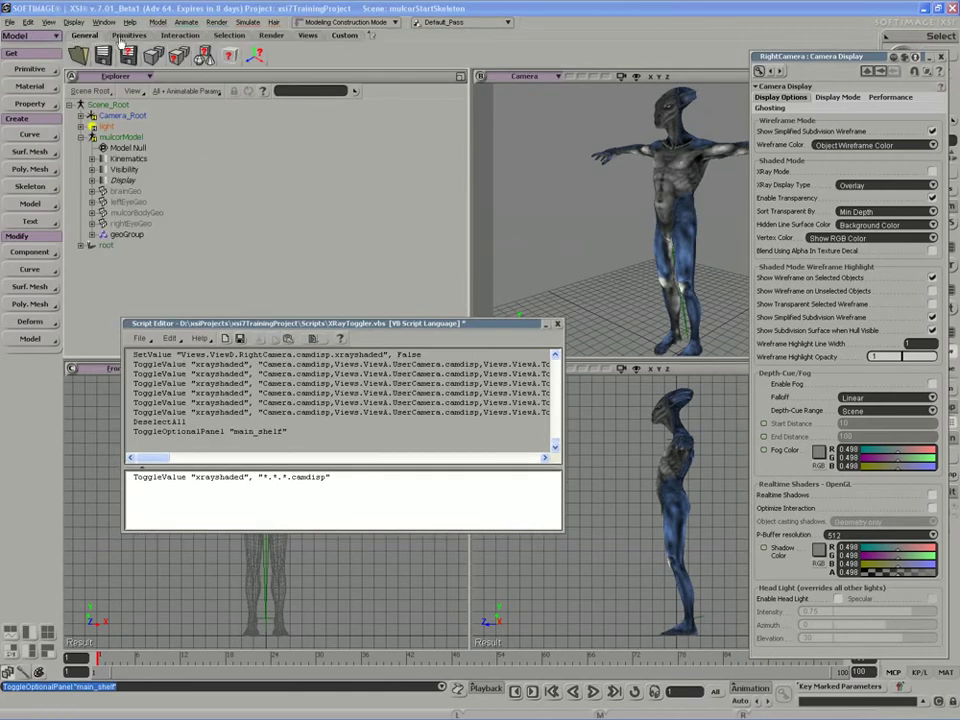
left_click(122, 38)
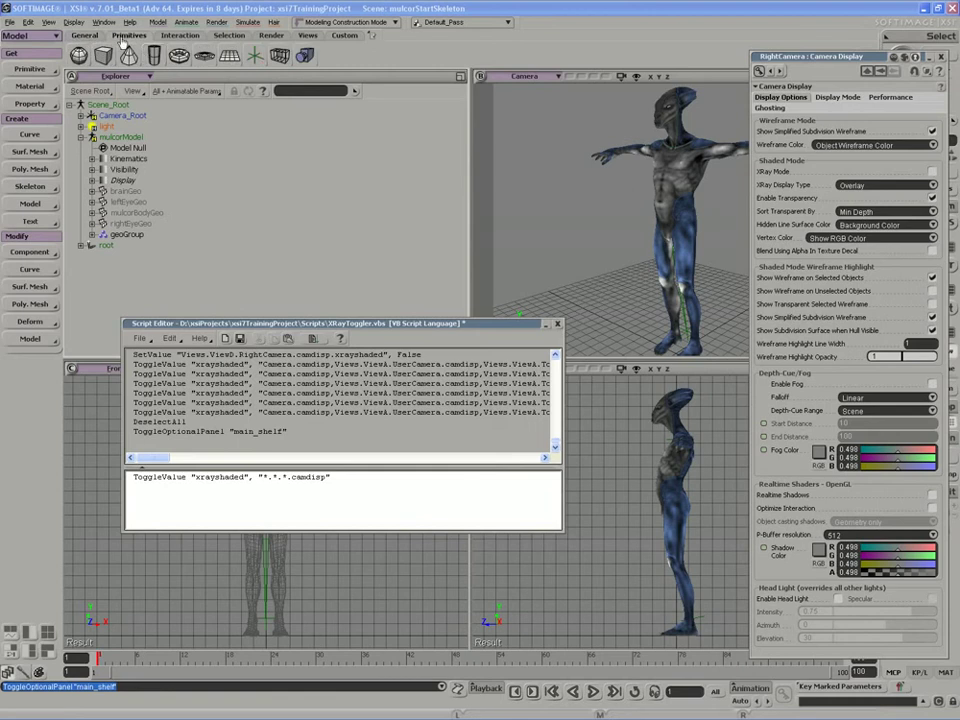
left_click(180, 36)
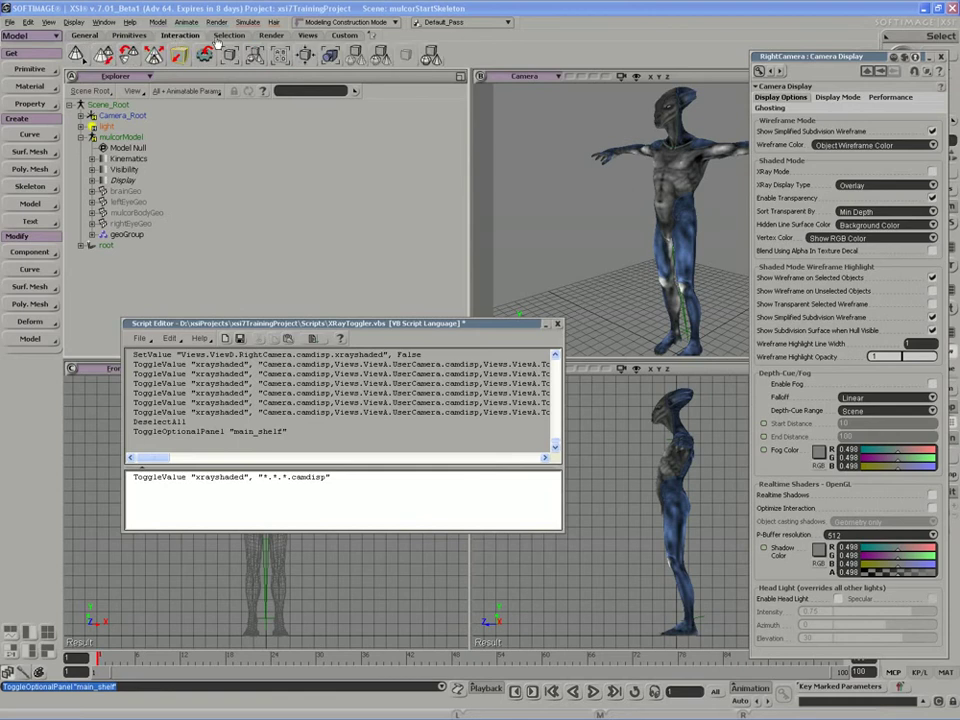
left_click(271, 36)
left_click(307, 36)
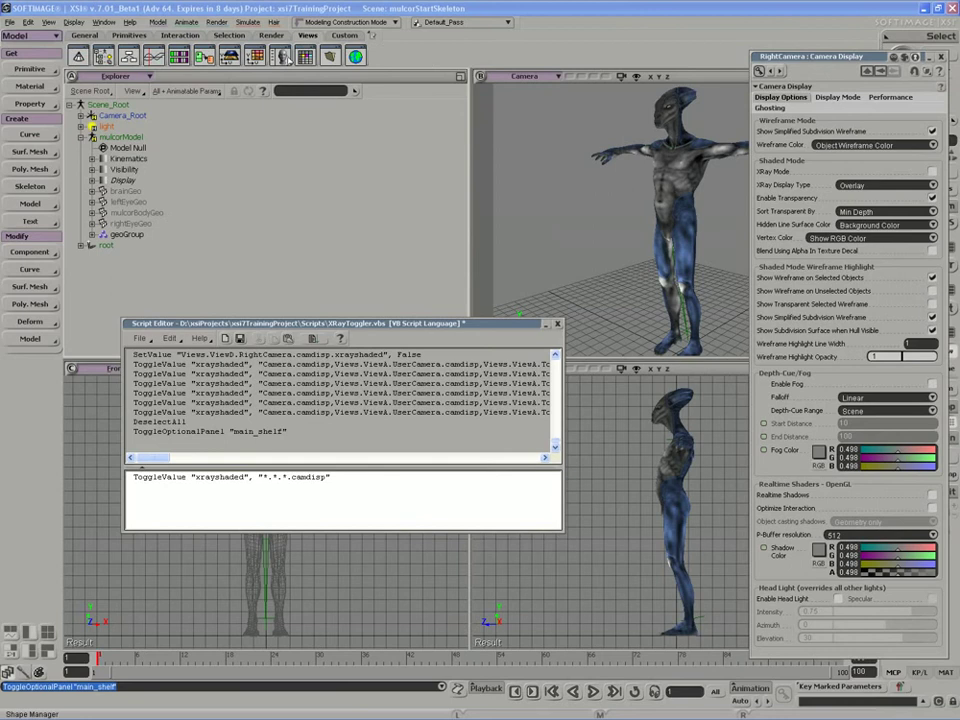
left_click(341, 37)
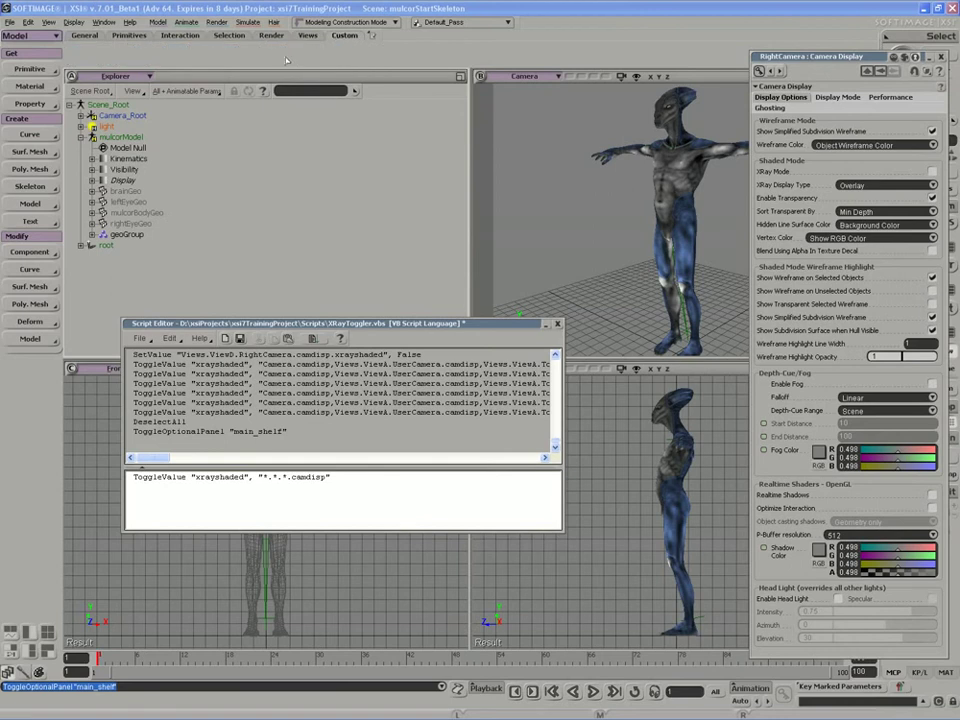
Add a new toolbar-type tab to the main shelf and rename it Skeleton
left_click(372, 37)
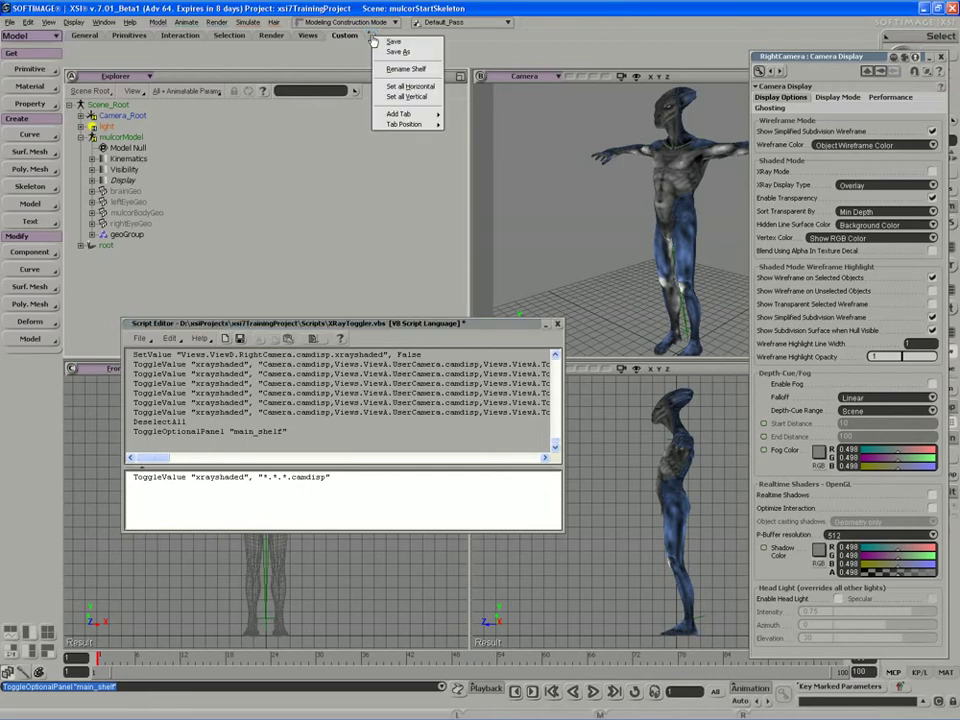
mouse_move(396, 117)
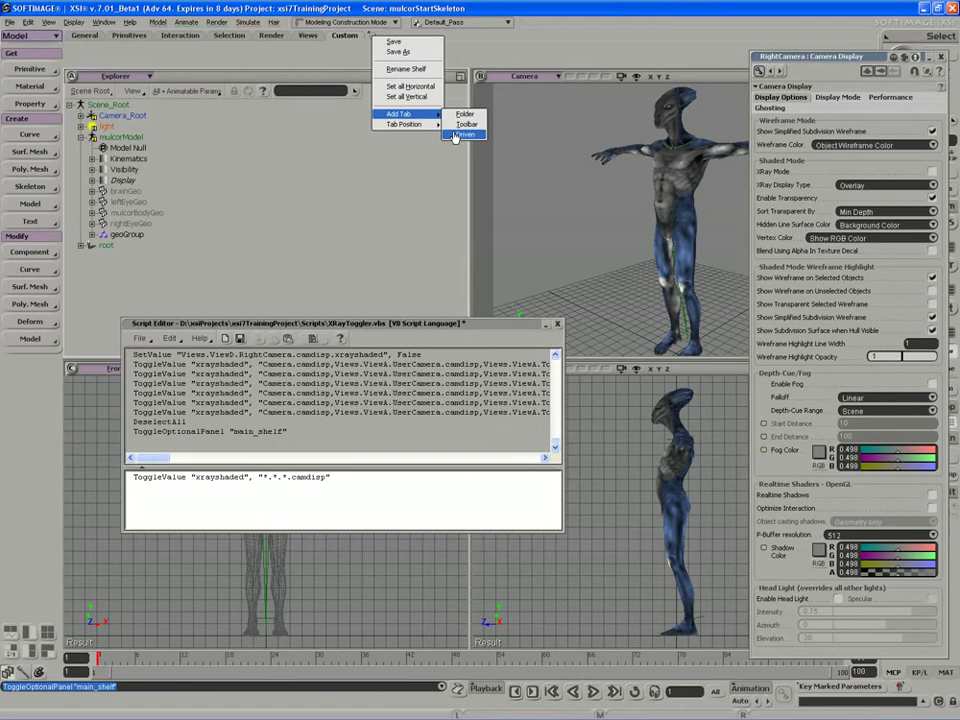
left_click(455, 128)
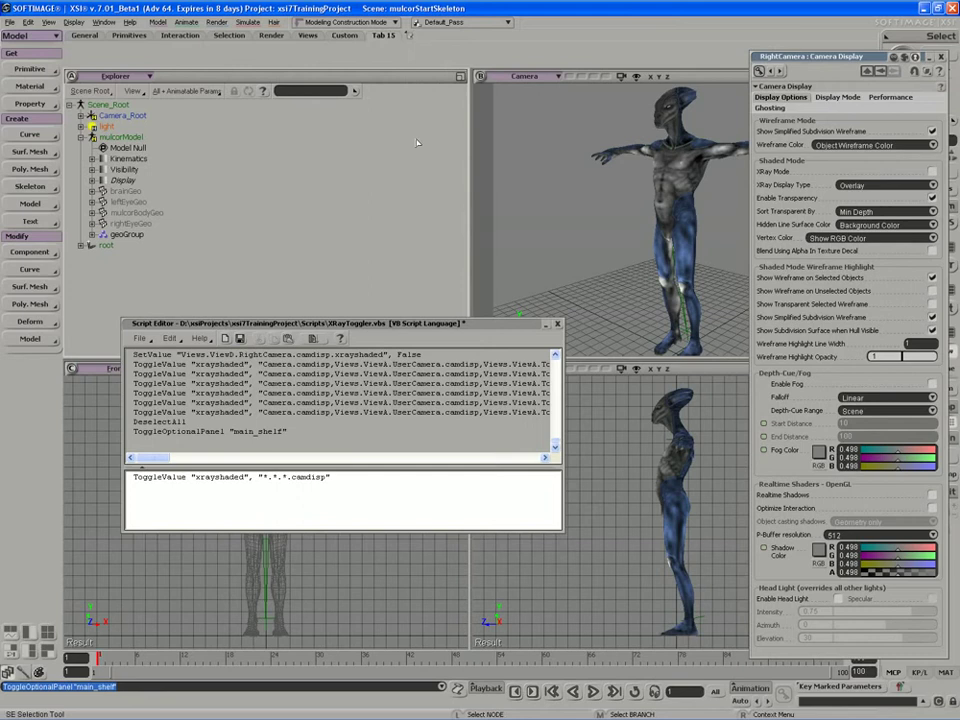
right_click(389, 36)
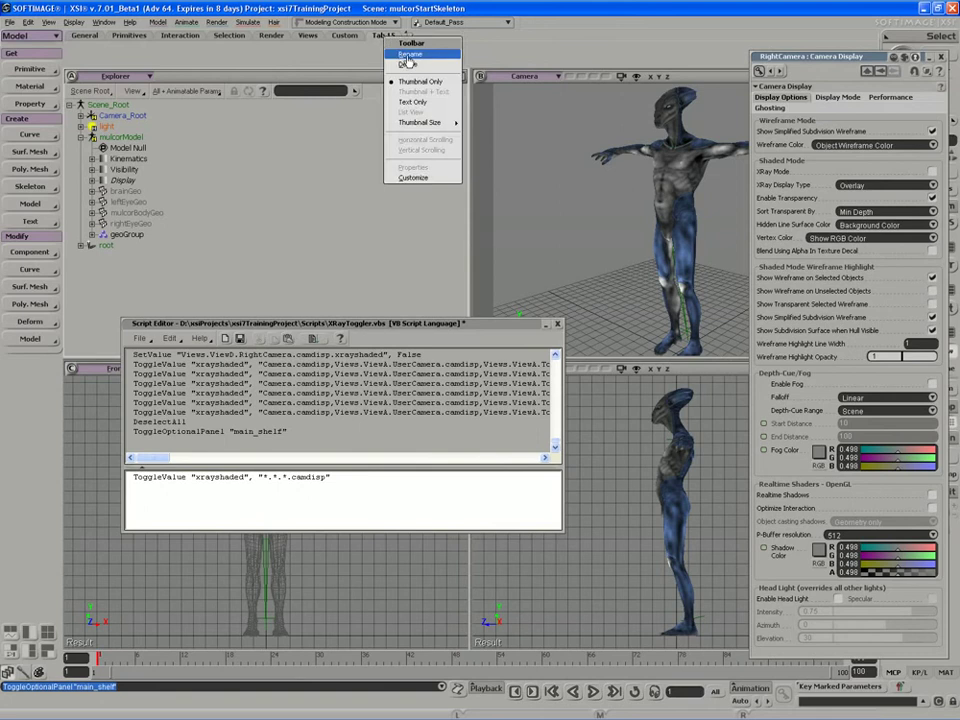
left_click(402, 55)
type("Skeleton")
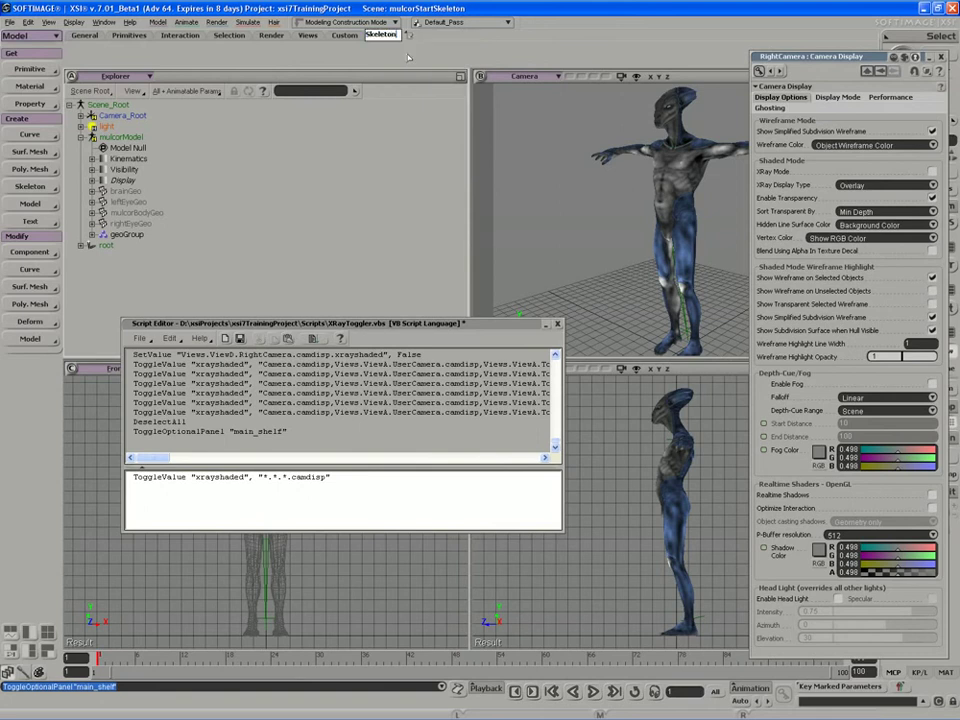
key("Return")
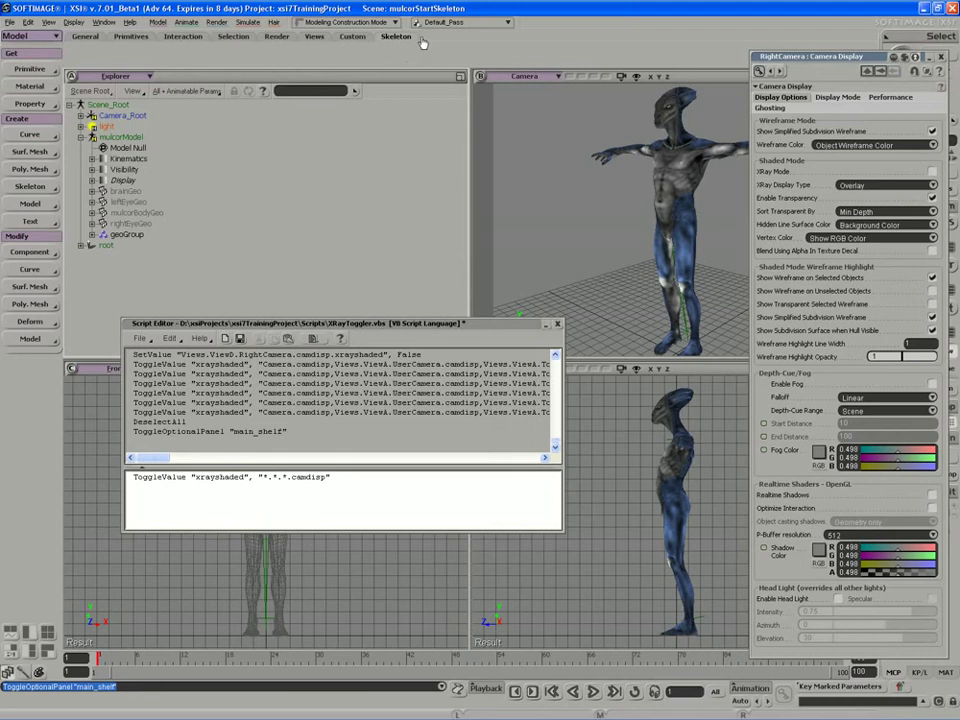
left_click(415, 37)
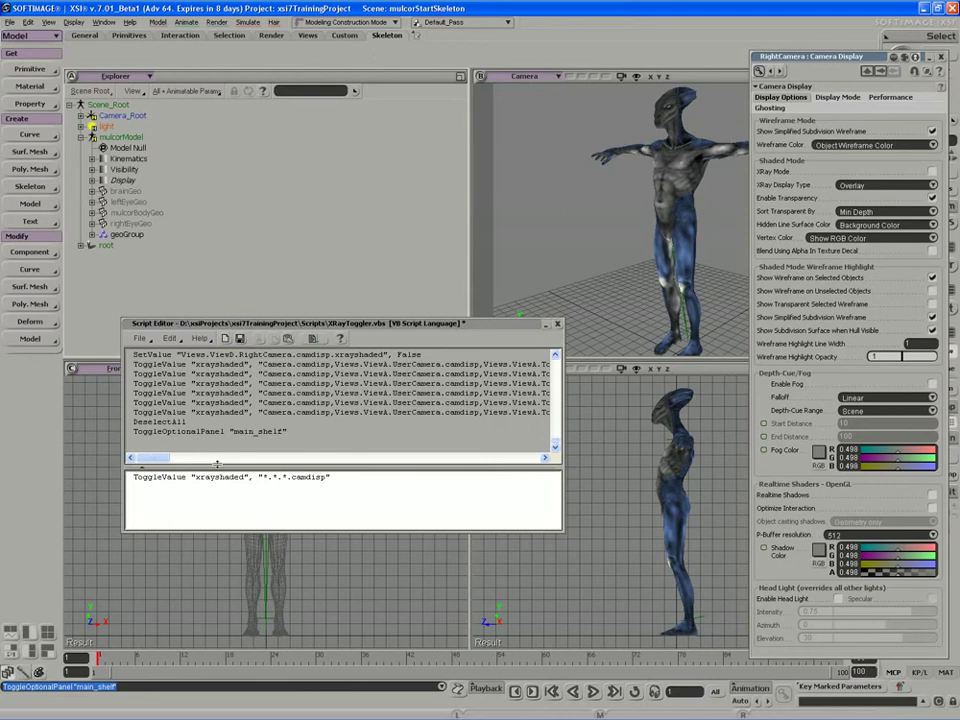
Place the ToggleValue "xrayshaded" script line on the Skeleton shelf as a Script Command (external file)
triple_click(128, 479)
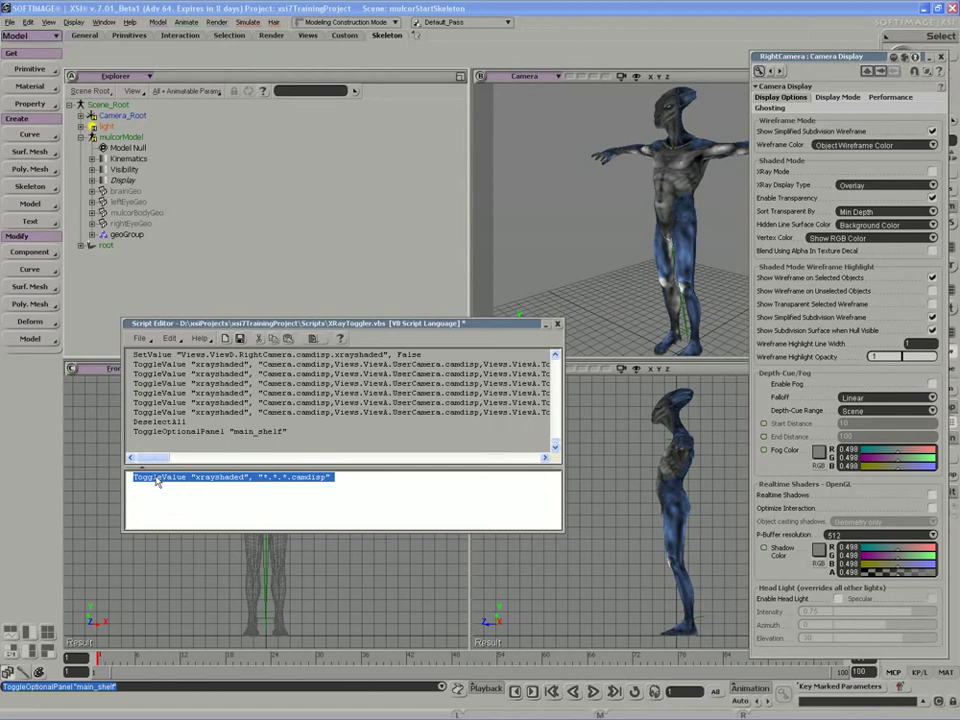
left_click_drag(157, 481, 146, 41)
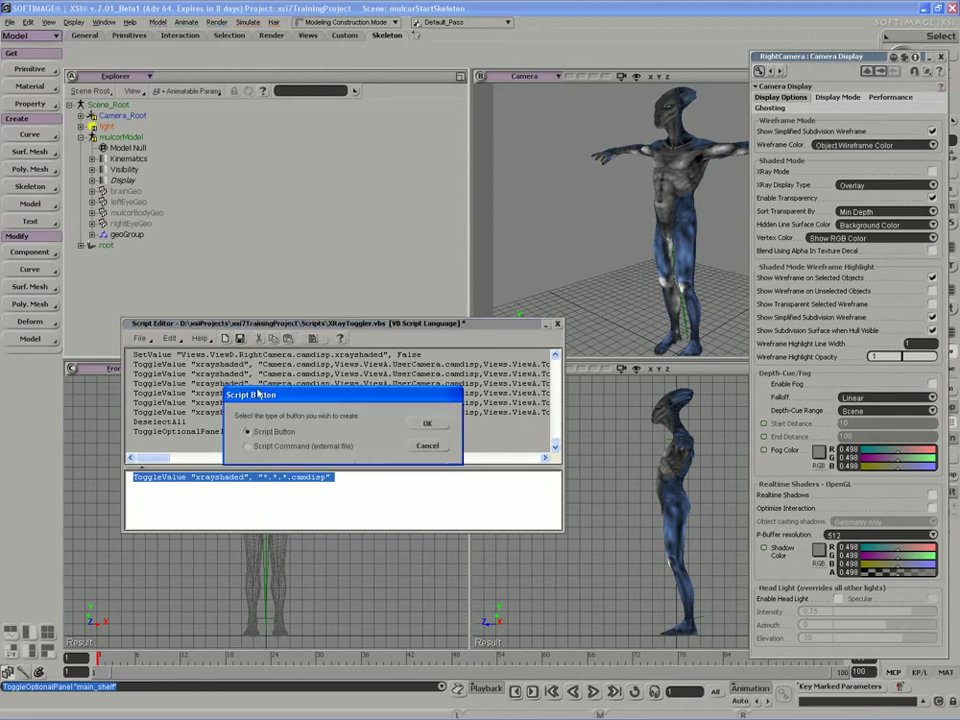
left_click_drag(257, 395, 241, 196)
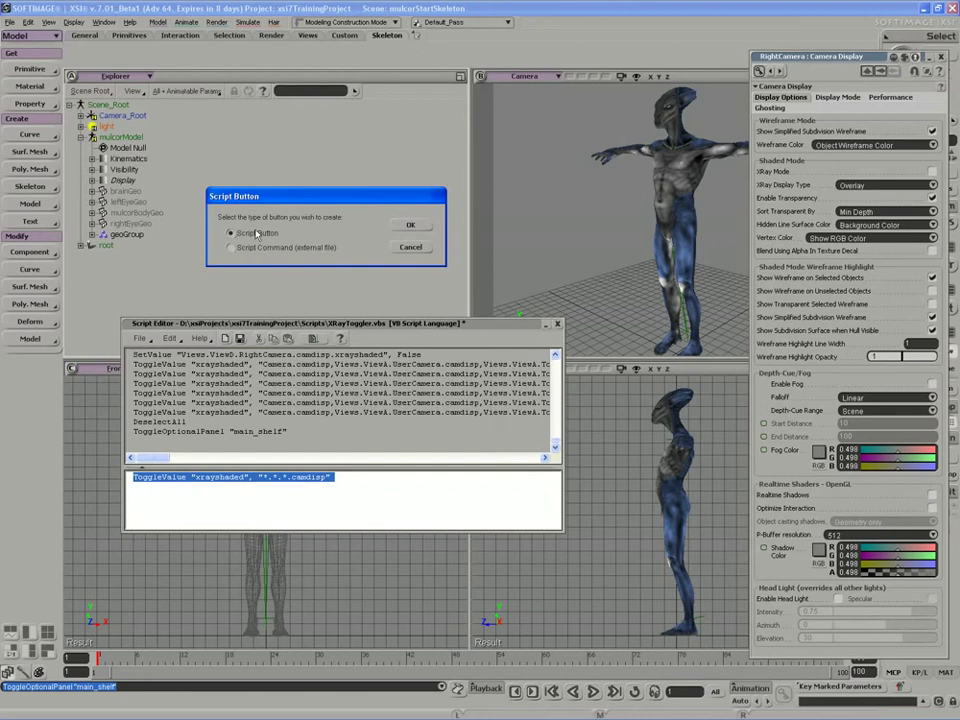
left_click(231, 247)
left_click(410, 227)
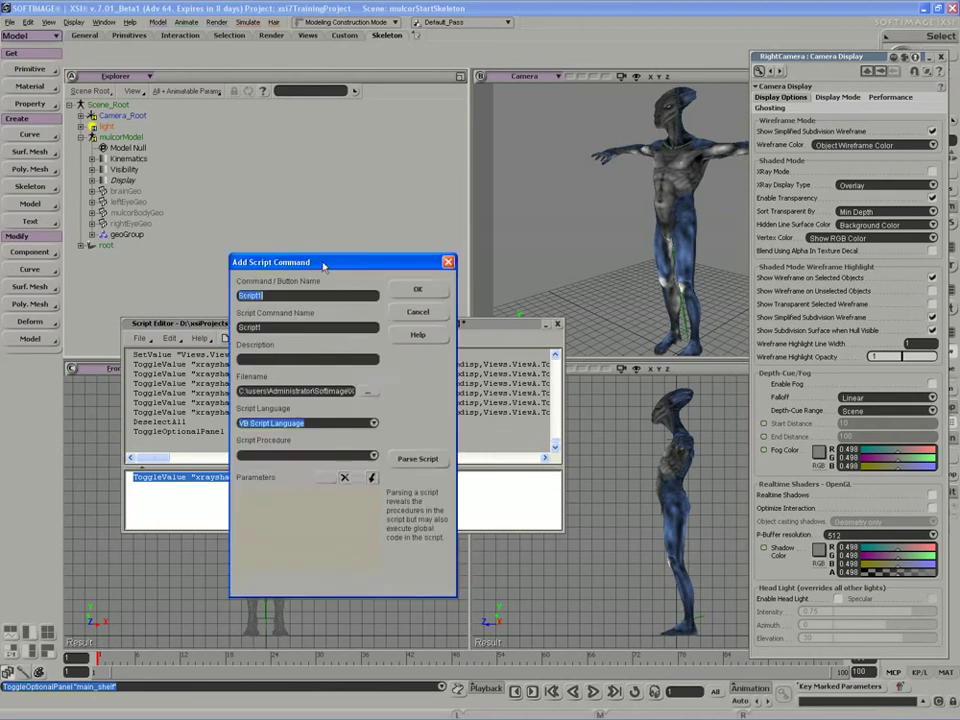
Set both the command/button name and the script command name to XrayToggler
left_click_drag(324, 272, 243, 124)
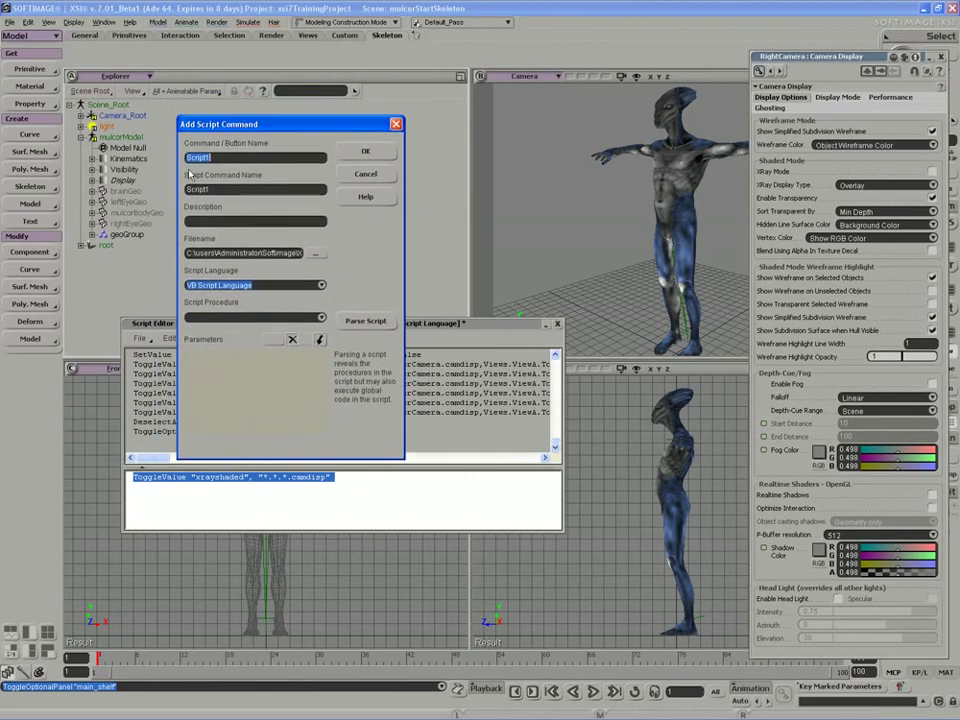
type("Xray Toggler")
key("shift+Home")
left_click(203, 157)
key("shift+Home")
key("ctrl+c")
right_click(188, 157)
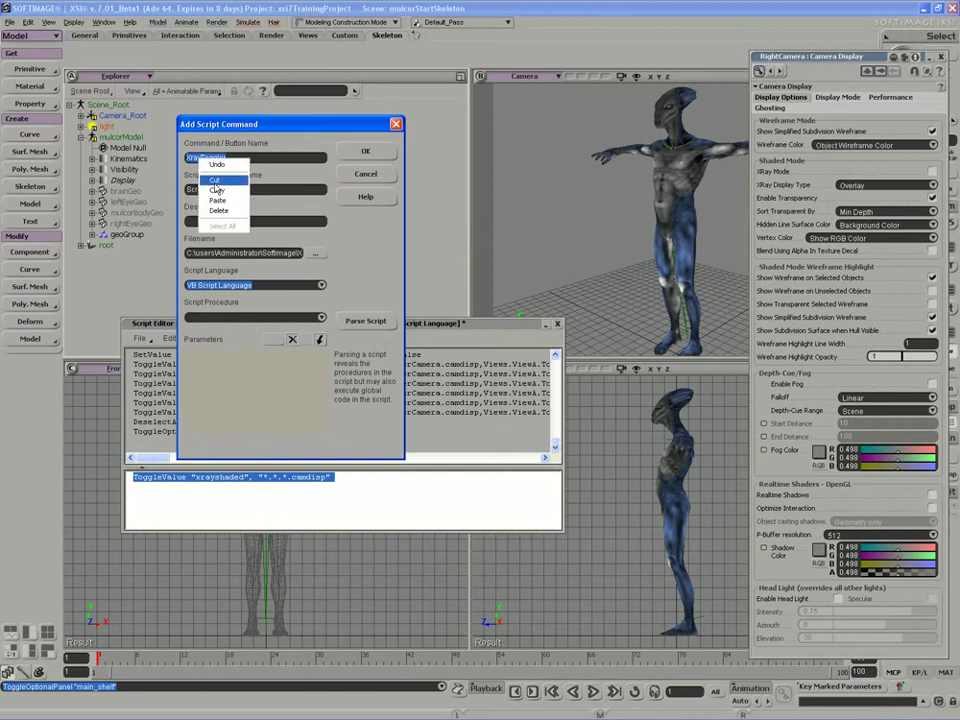
left_click(225, 185)
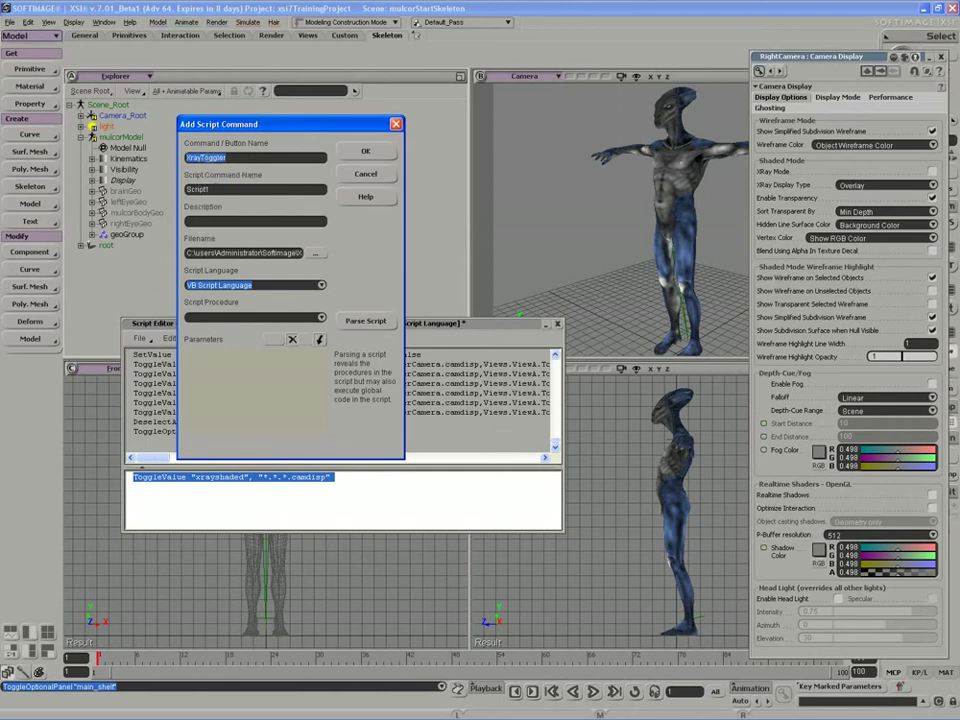
key("Tab")
right_click(202, 189)
left_click(215, 233)
Replace Script1.vbs with XrayToggler in the script's filename and create the command, overwriting the existing file
left_click_drag(232, 128, 235, 106)
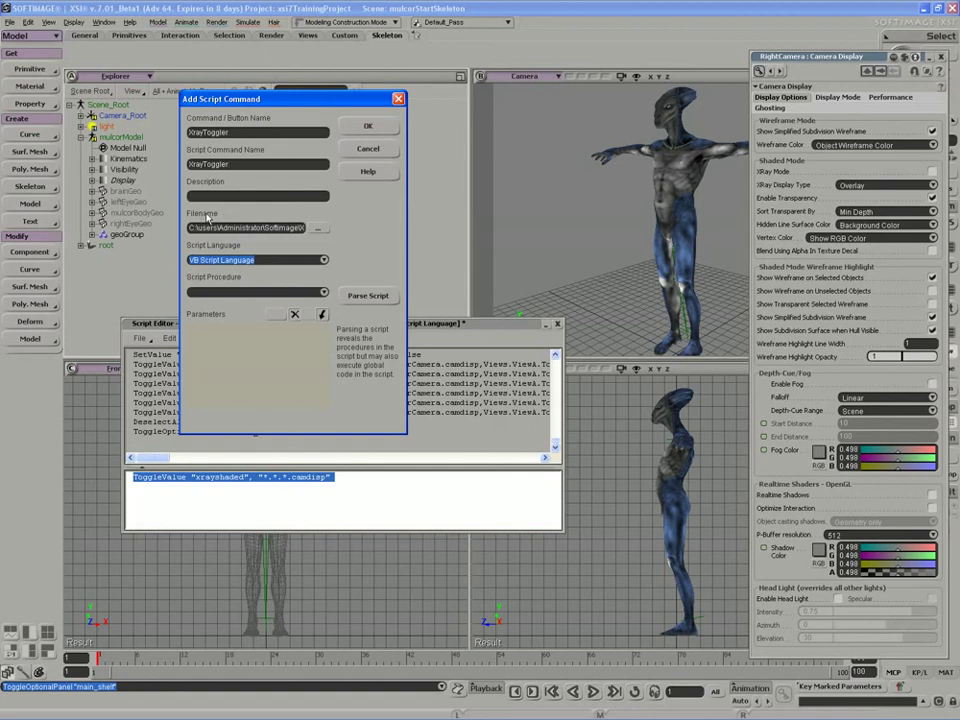
left_click(245, 227)
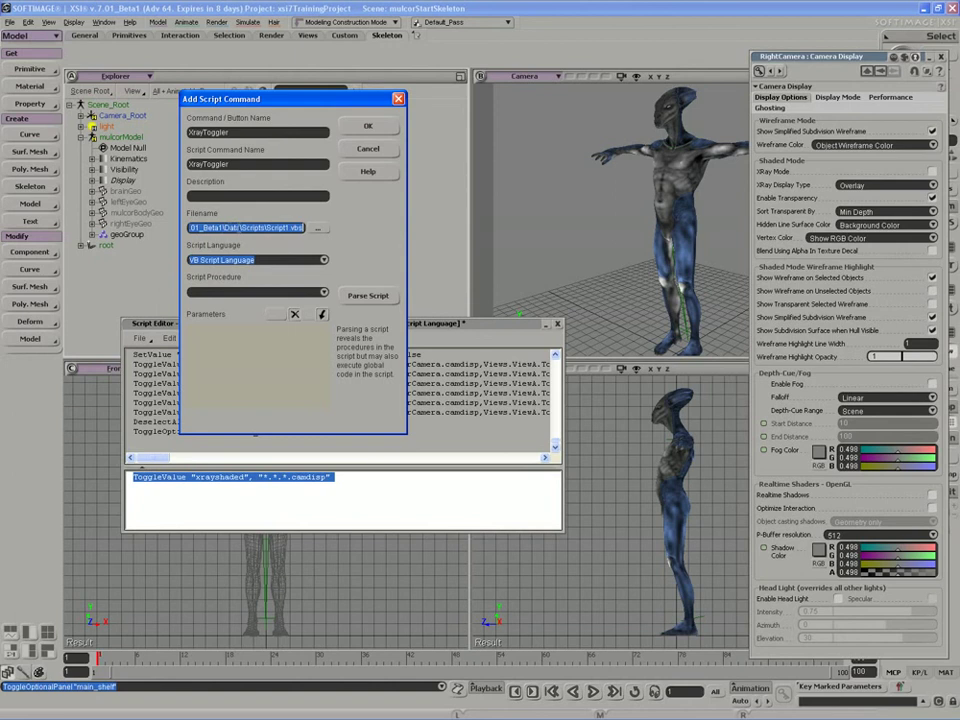
left_click_drag(304, 227, 267, 227)
right_click(285, 230)
left_click(300, 272)
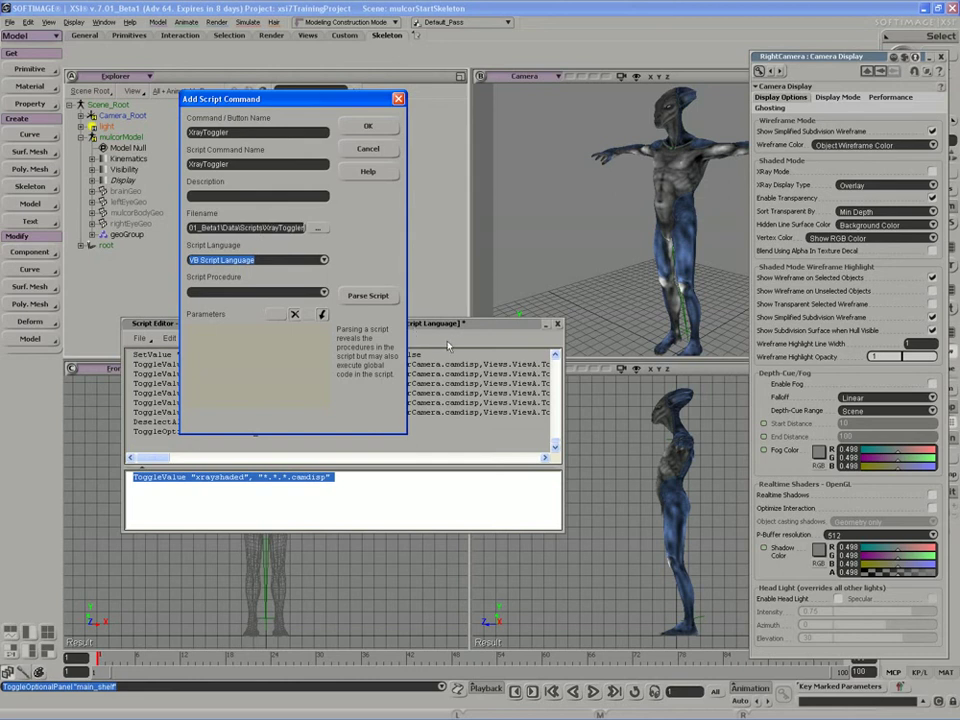
left_click_drag(290, 98, 155, 42)
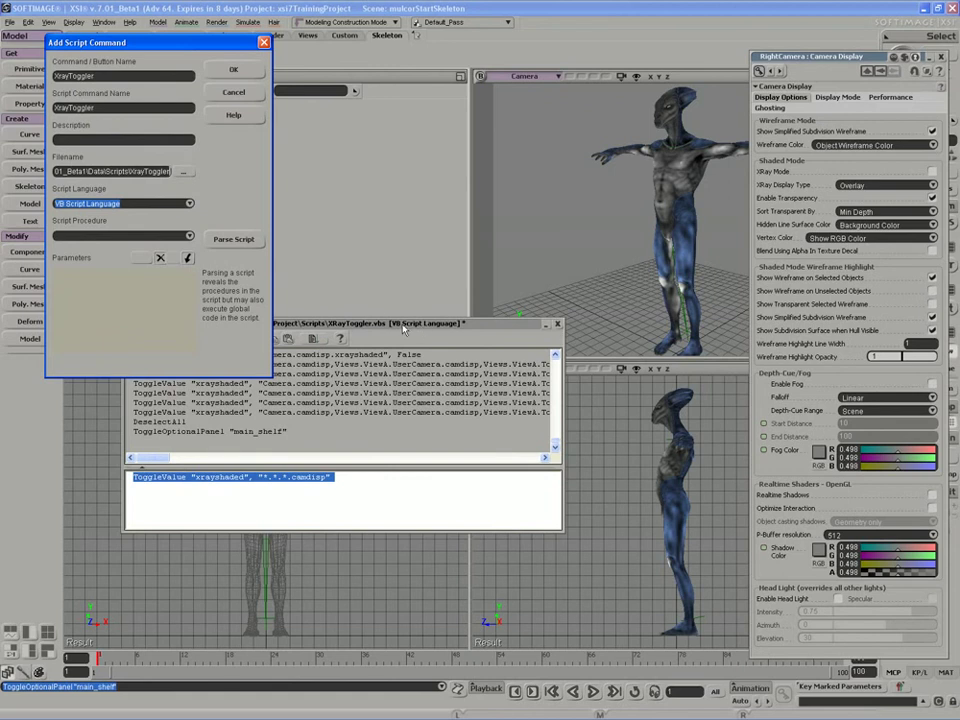
left_click(229, 75)
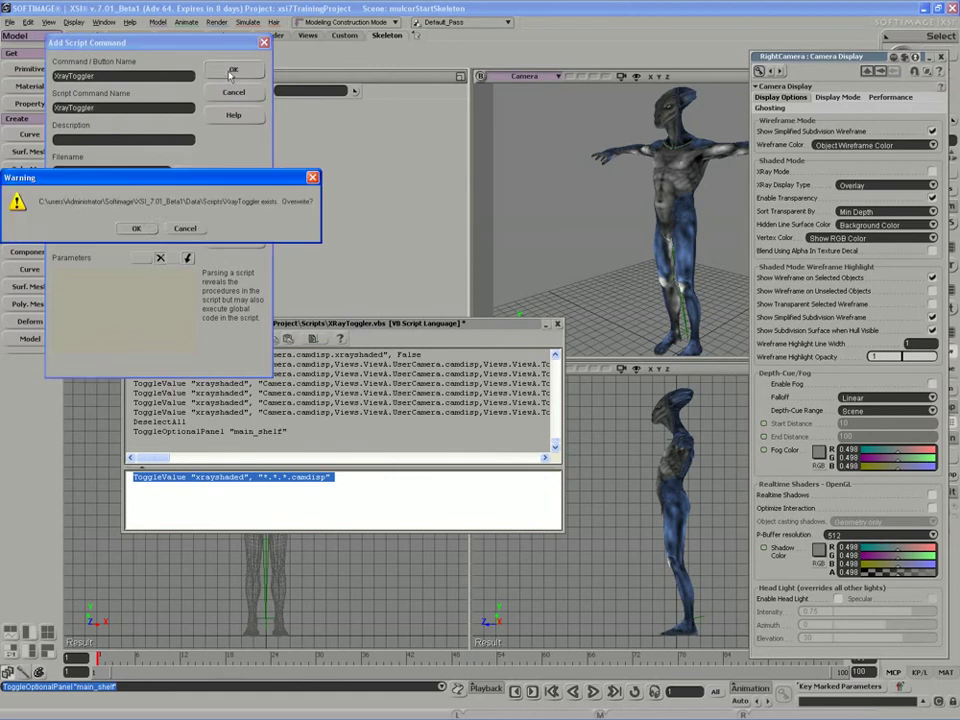
left_click(149, 229)
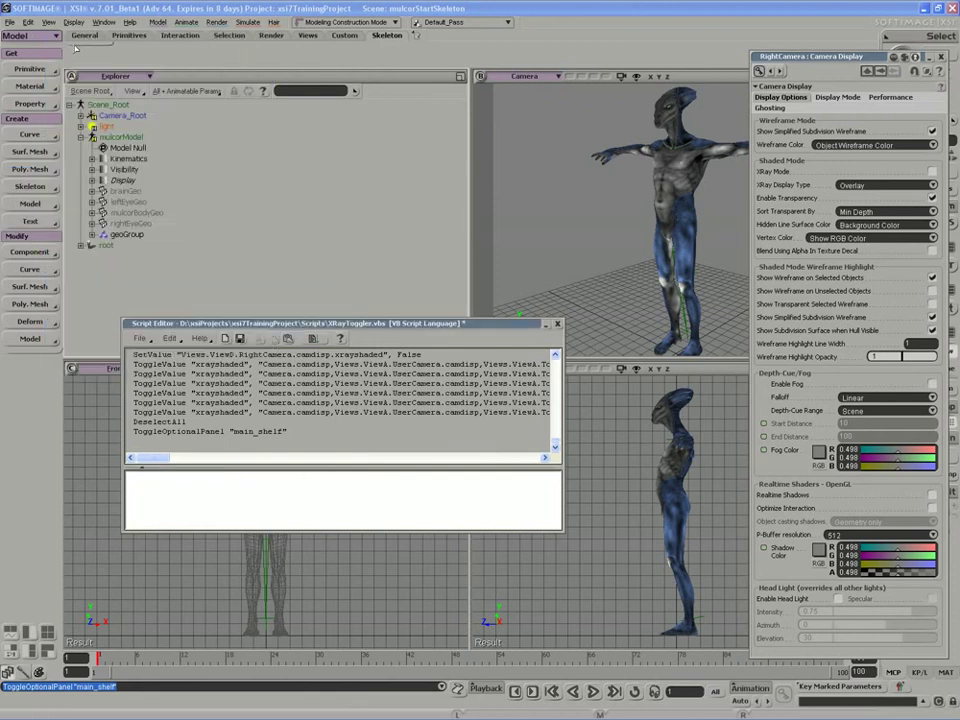
Switch the shelf's tab position to Bottom and back to Top to refresh the Skeleton shelf's layout
left_click_drag(297, 328, 291, 339)
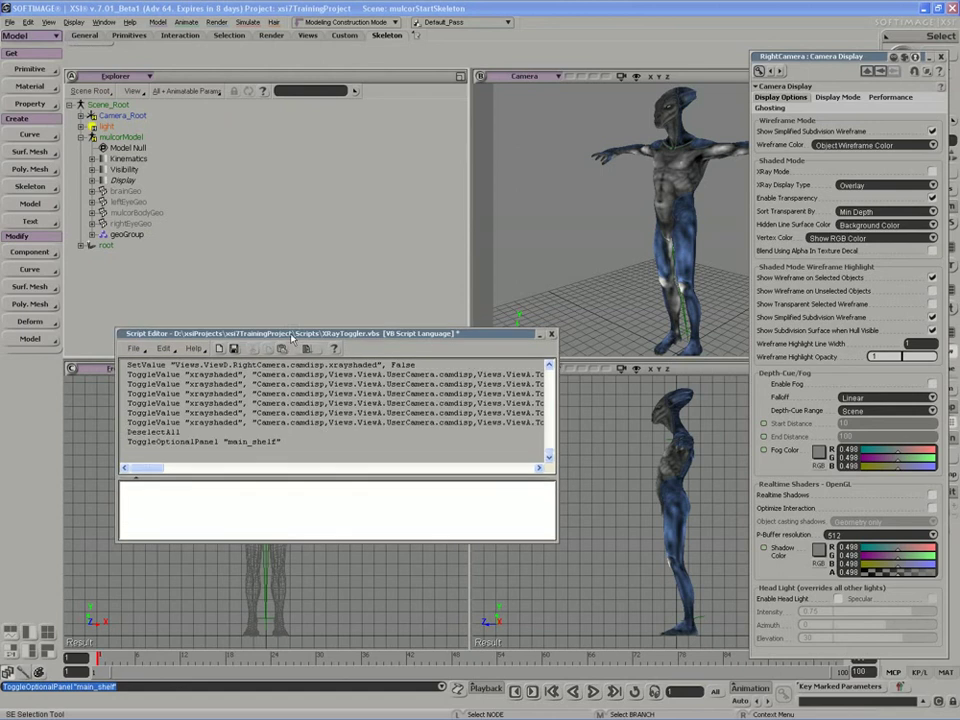
left_click(412, 37)
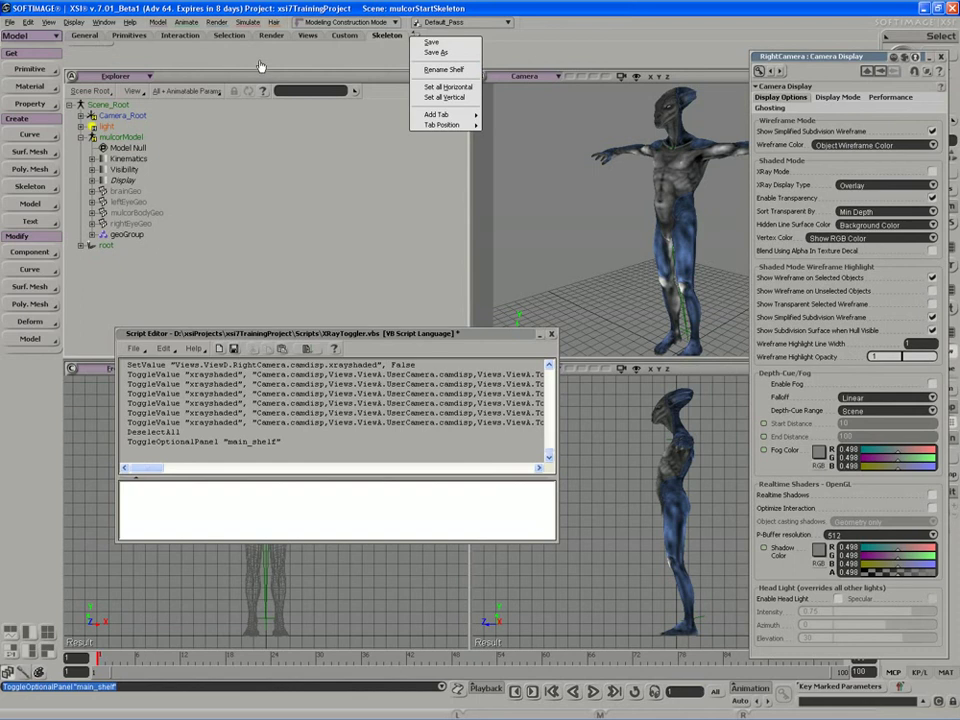
mouse_move(454, 128)
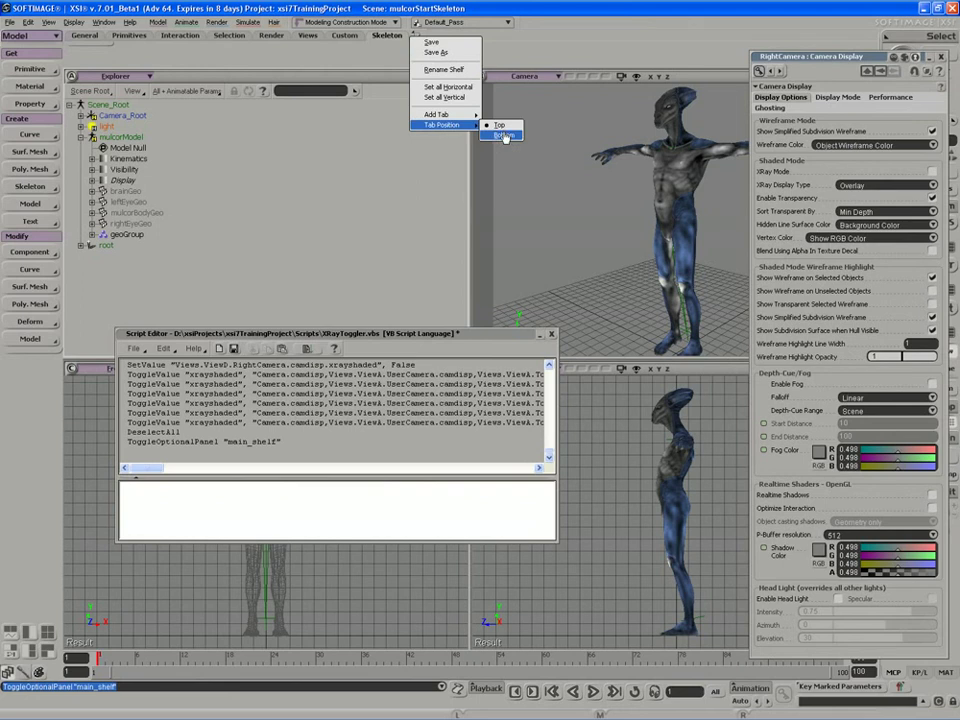
left_click(502, 135)
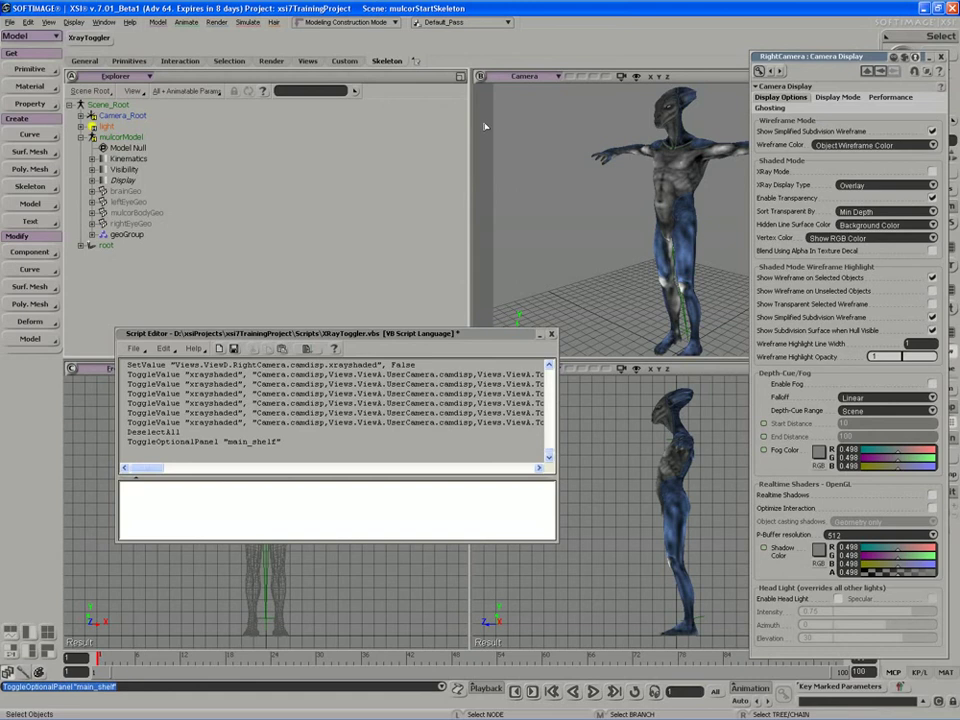
left_click(415, 61)
mouse_move(474, 152)
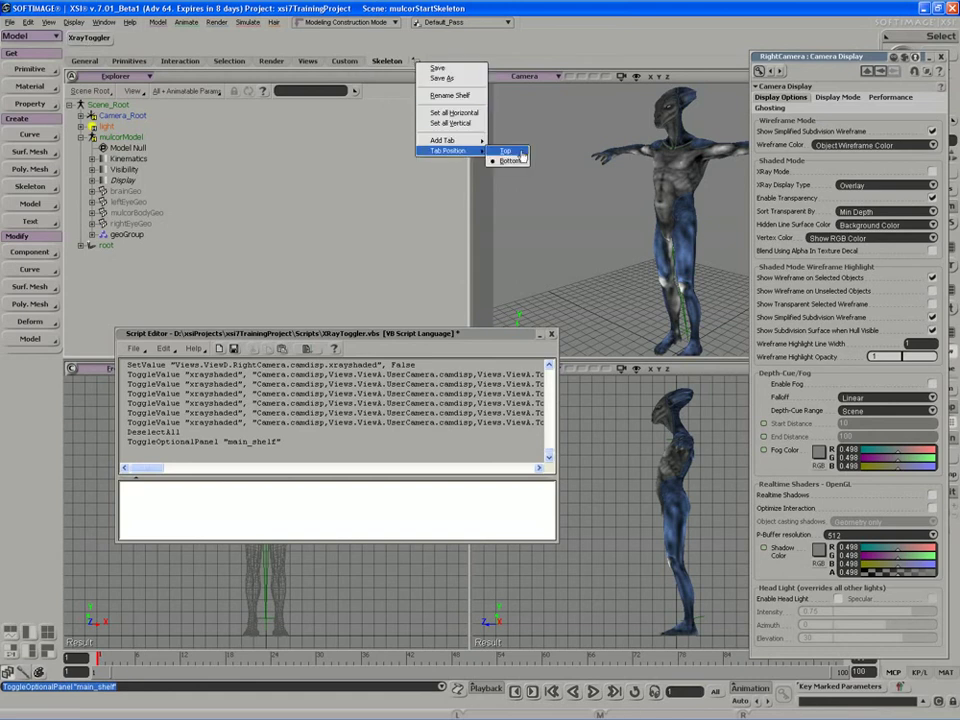
left_click(507, 151)
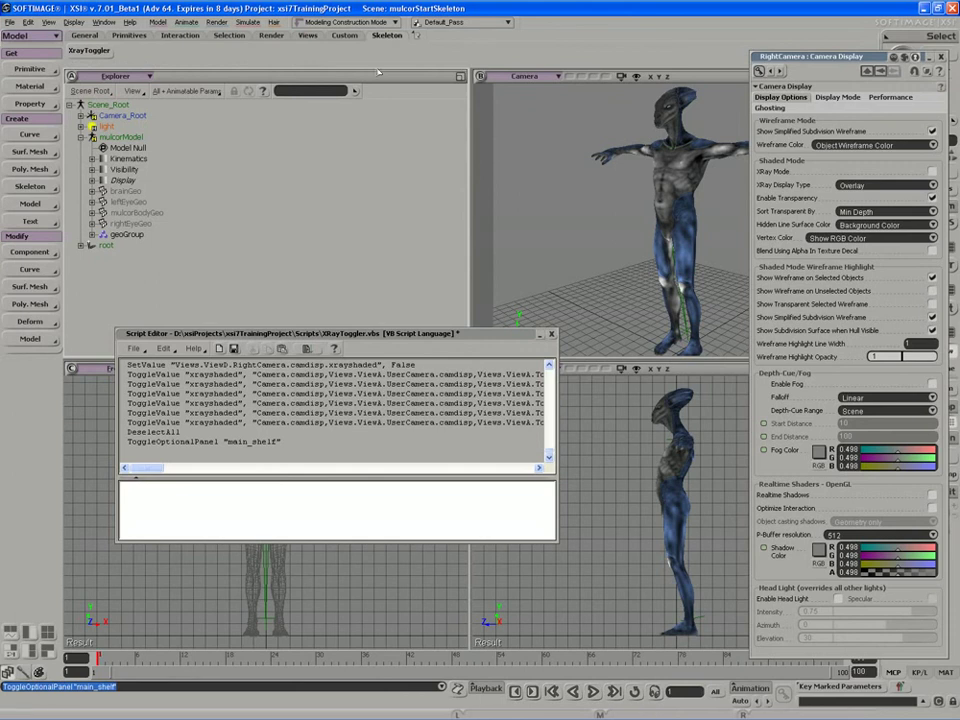
Run the XrayToggler command from the Skeleton shelf twice to test it
left_click(96, 55)
left_click(96, 55)
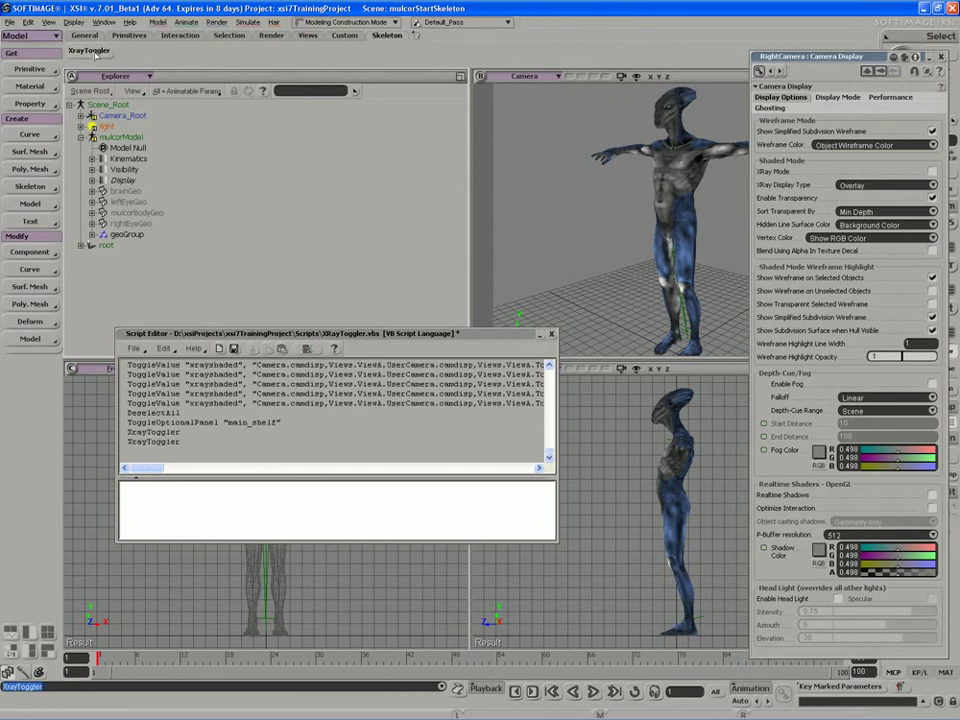
Run XrayToggler repeatedly from the Skeleton shelf to check X-ray shading in the viewports, ending with X-ray switched on
left_click(96, 55)
left_click(96, 55)
left_click(96, 55)
left_click(96, 55)
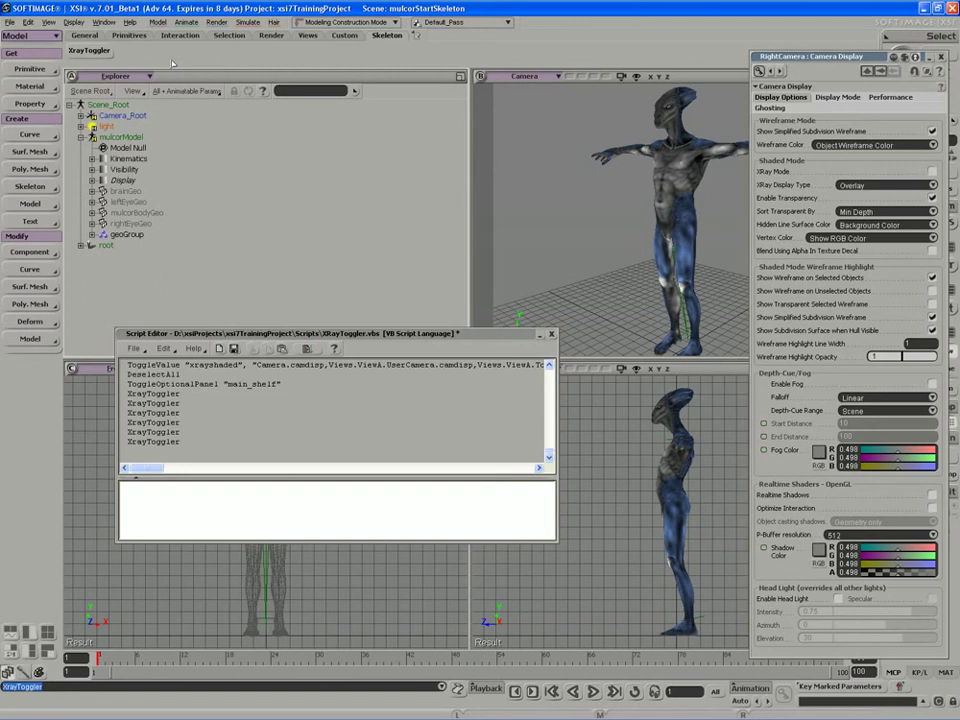
left_click(90, 51)
left_click(96, 55)
left_click(96, 55)
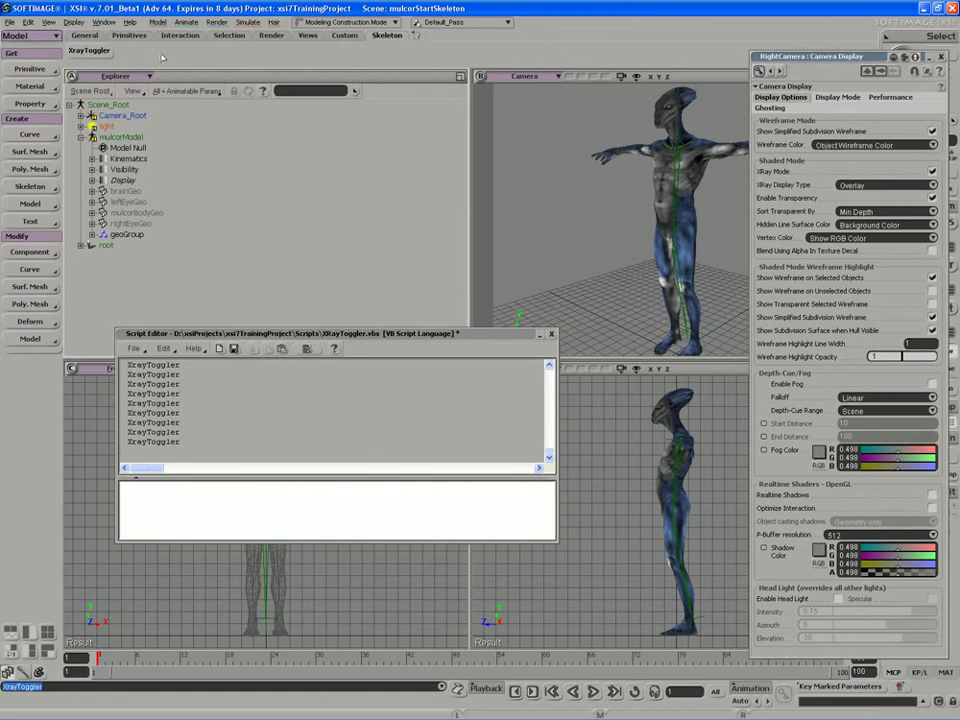
Save the Skeleton shelf
right_click(126, 57)
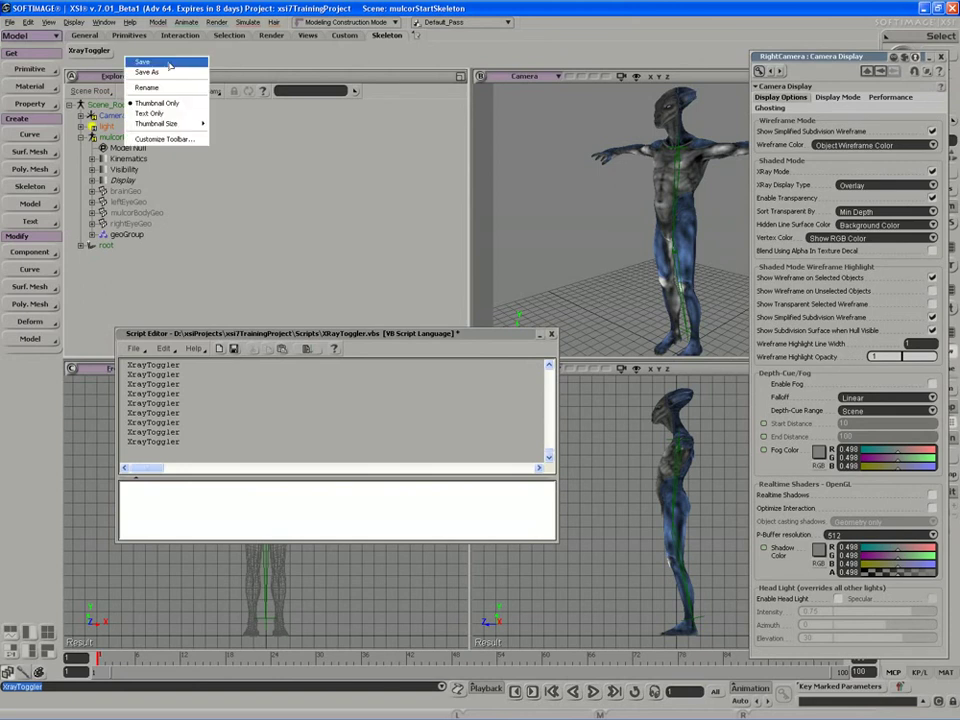
left_click(169, 64)
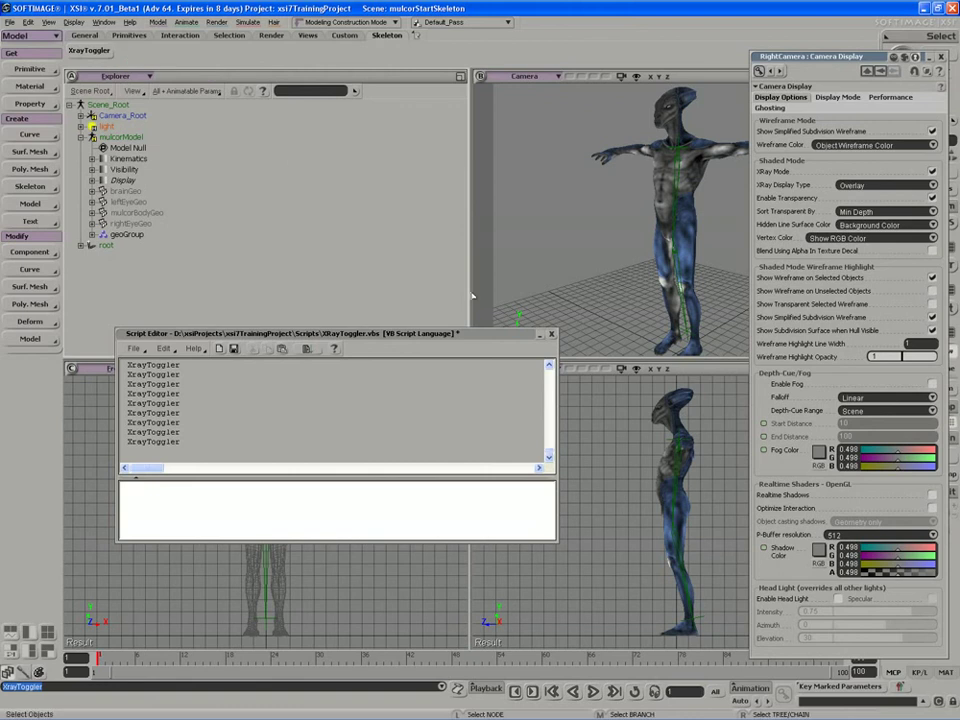
Close the Script Editor and the RightCamera display properties, and test XrayToggler in the unobstructed viewports
left_click(551, 333)
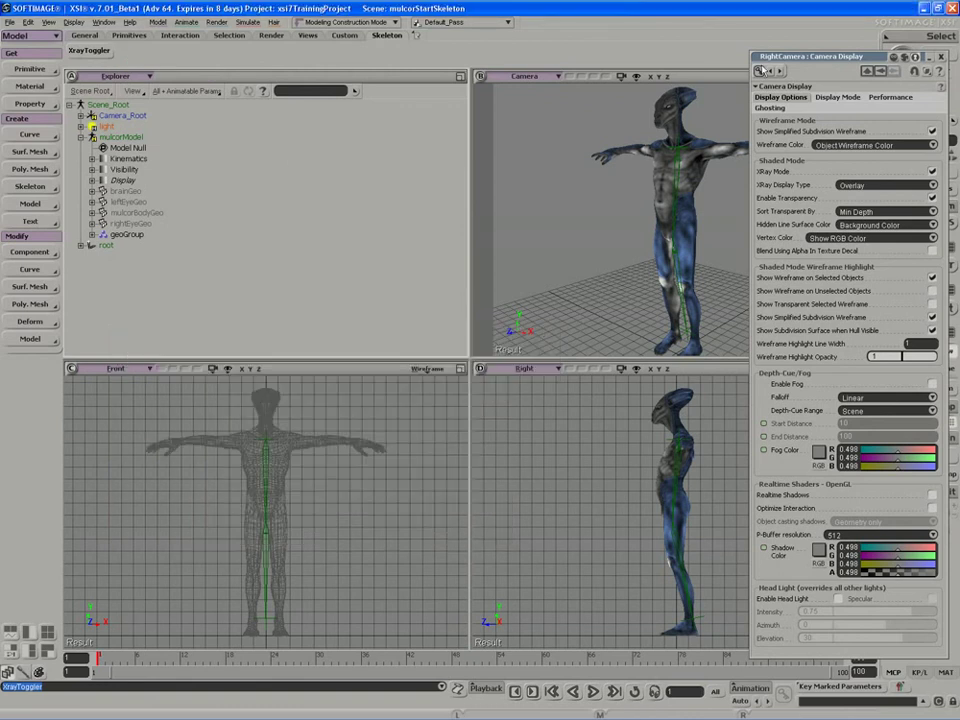
left_click_drag(830, 56, 787, 56)
left_click(895, 57)
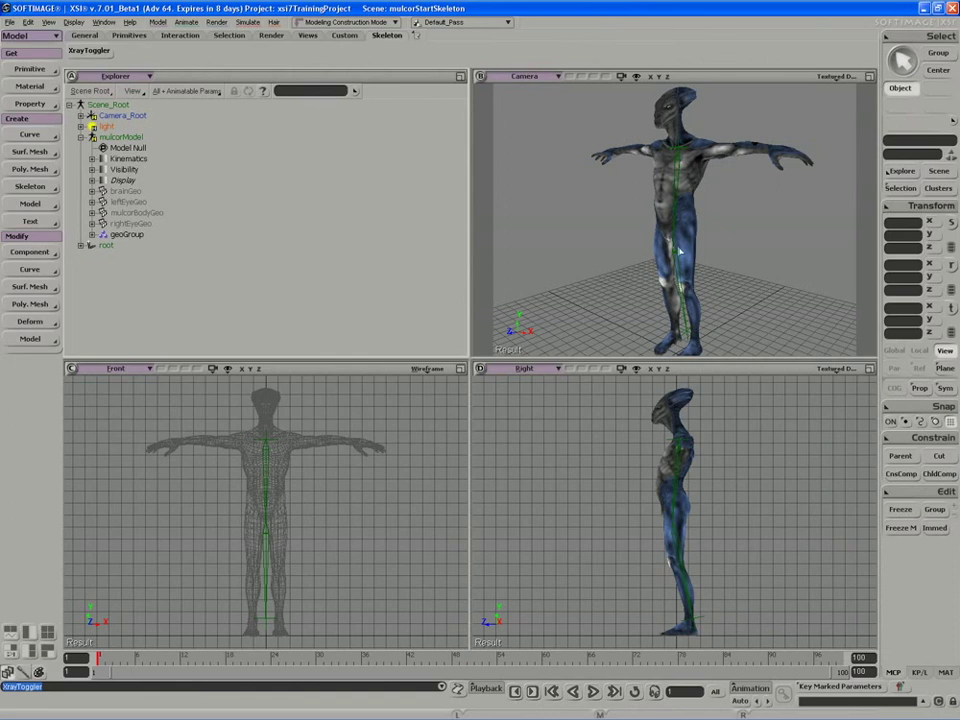
left_click(96, 56)
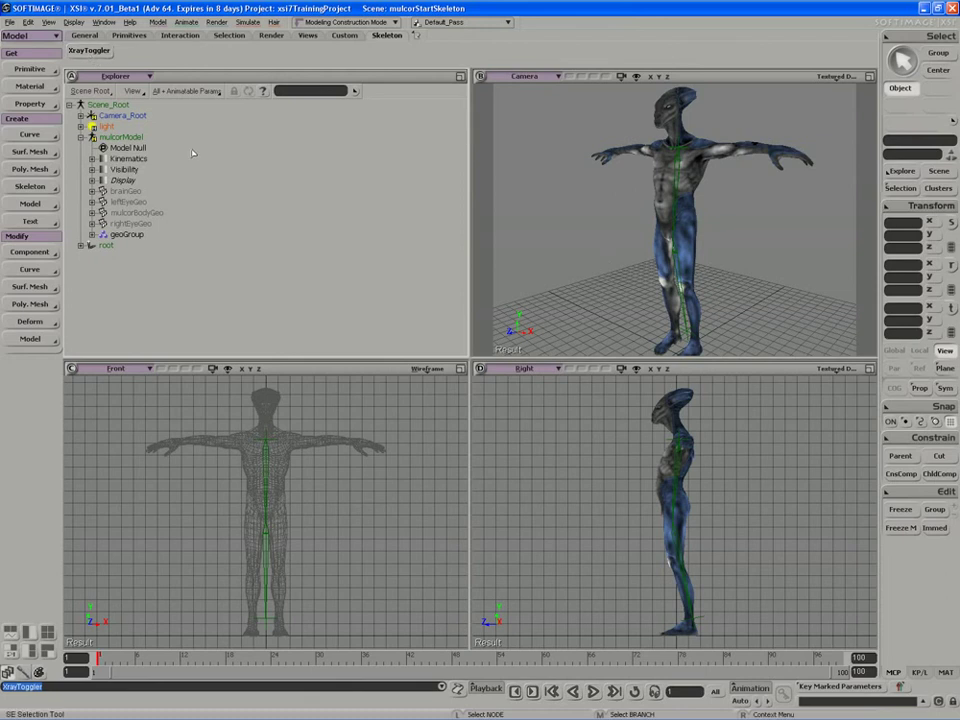
Open the keyboard mapping settings and select XSI Key Map as the key map
left_click(9, 21)
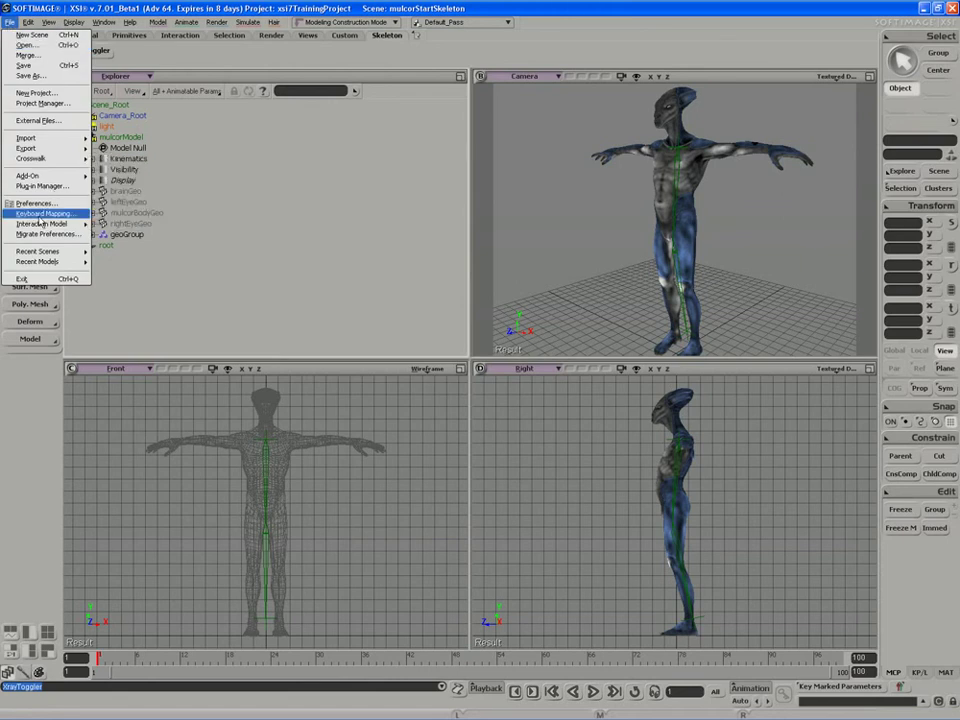
left_click(40, 214)
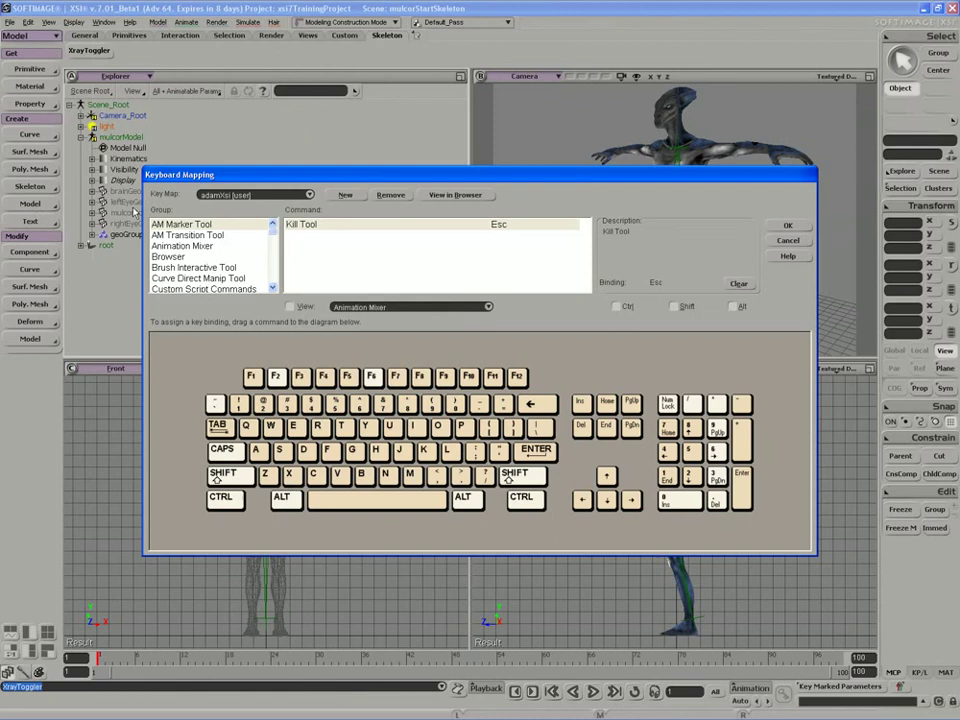
left_click(220, 195)
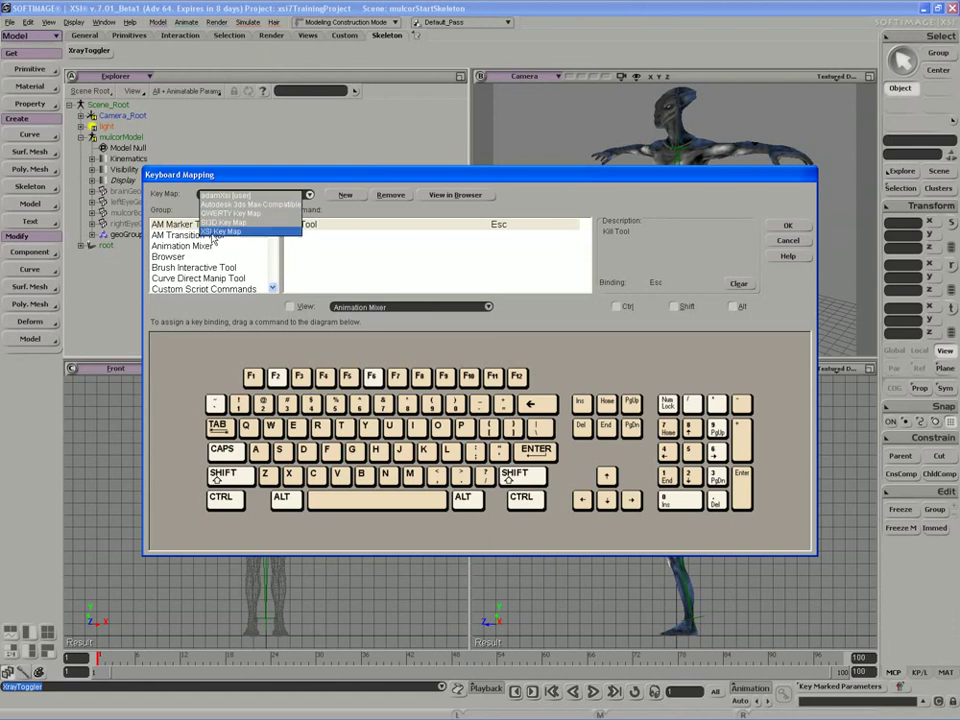
left_click(213, 232)
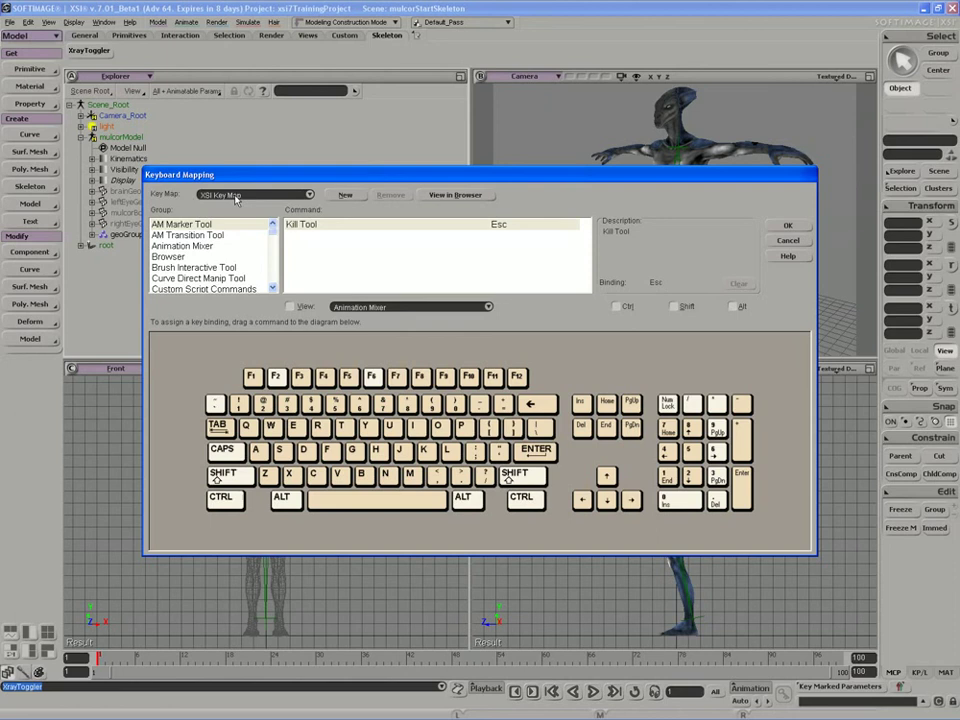
left_click(346, 197)
type("asas")
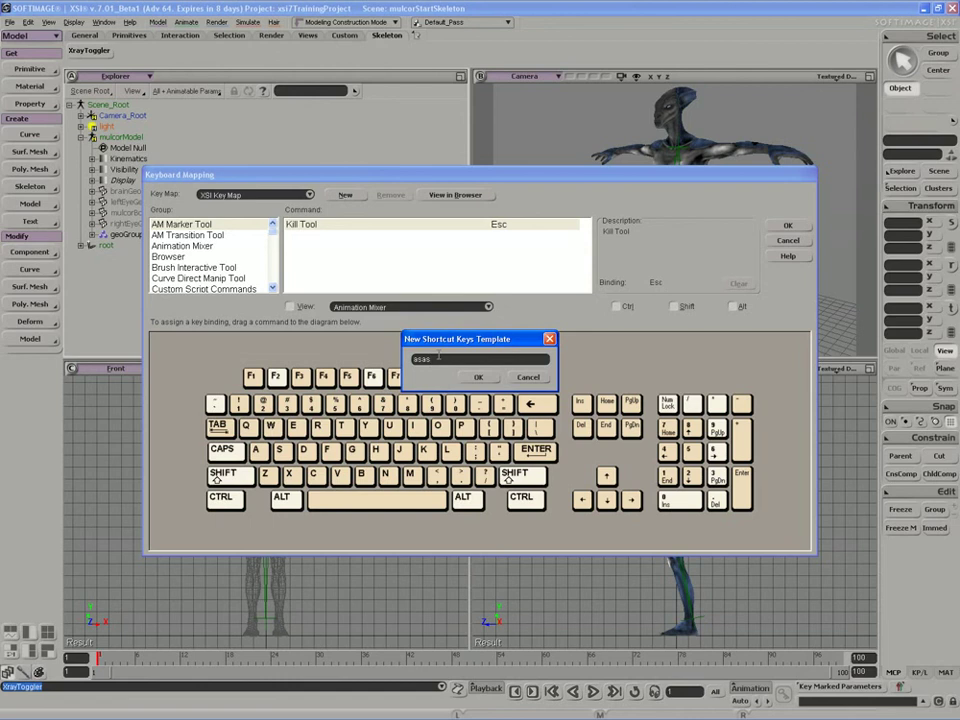
key("Escape")
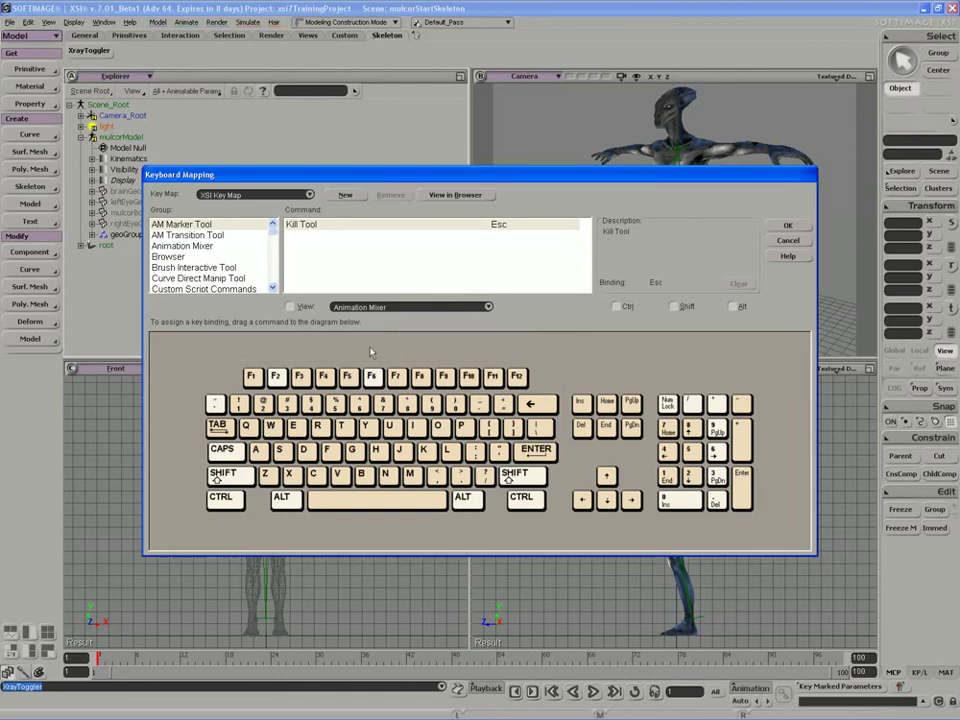
Switch the key map back to the custom user map and list its Custom Script Commands
left_click(293, 195)
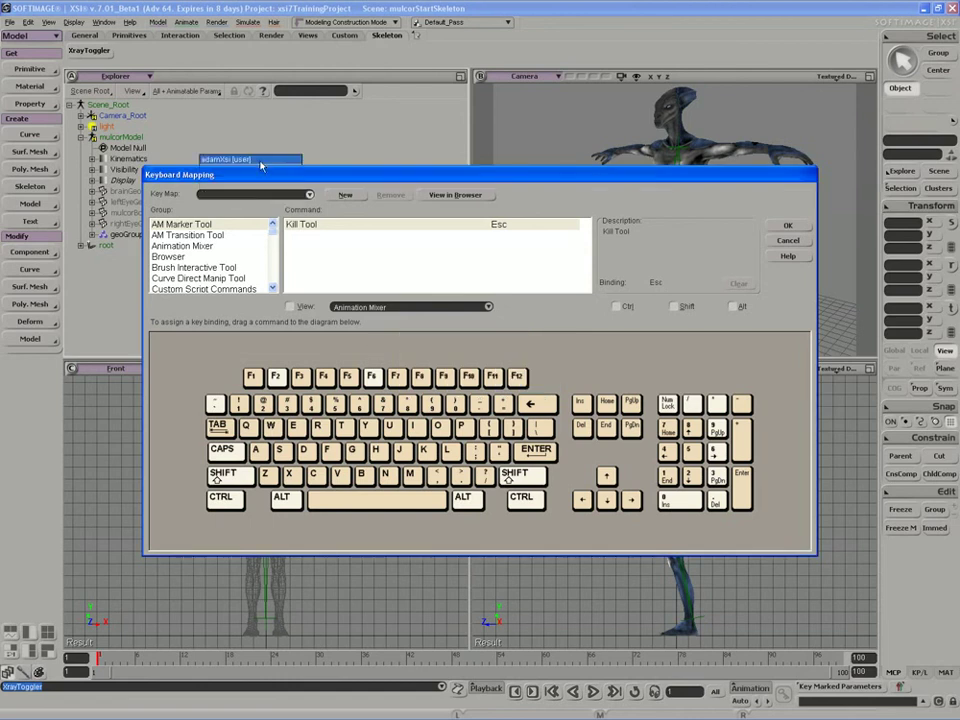
left_click(255, 163)
left_click_drag(255, 172, 257, 125)
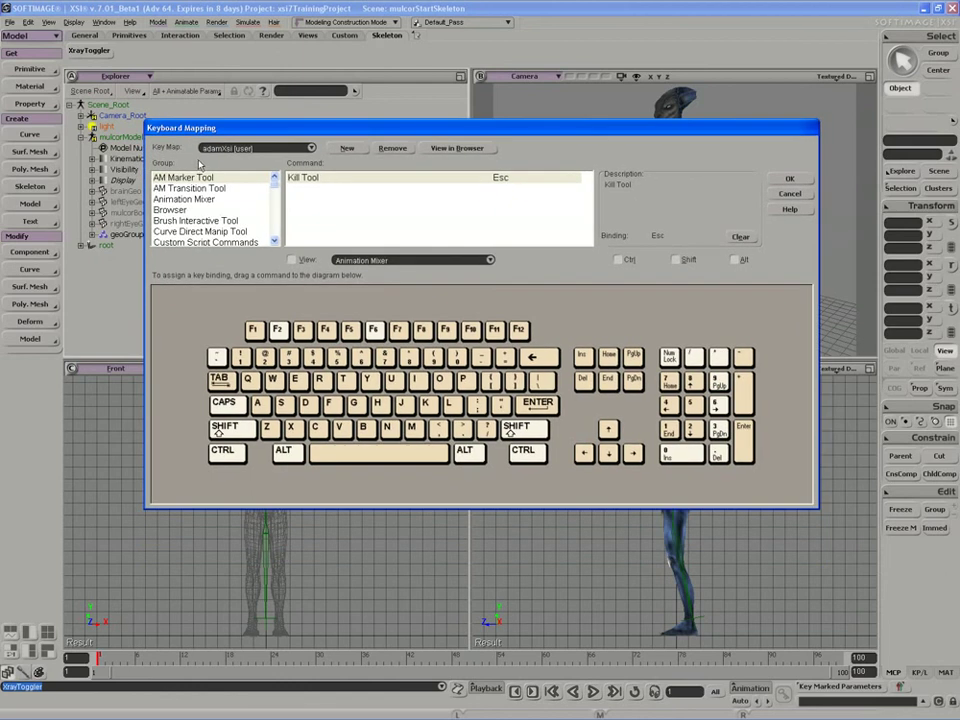
left_click(180, 240)
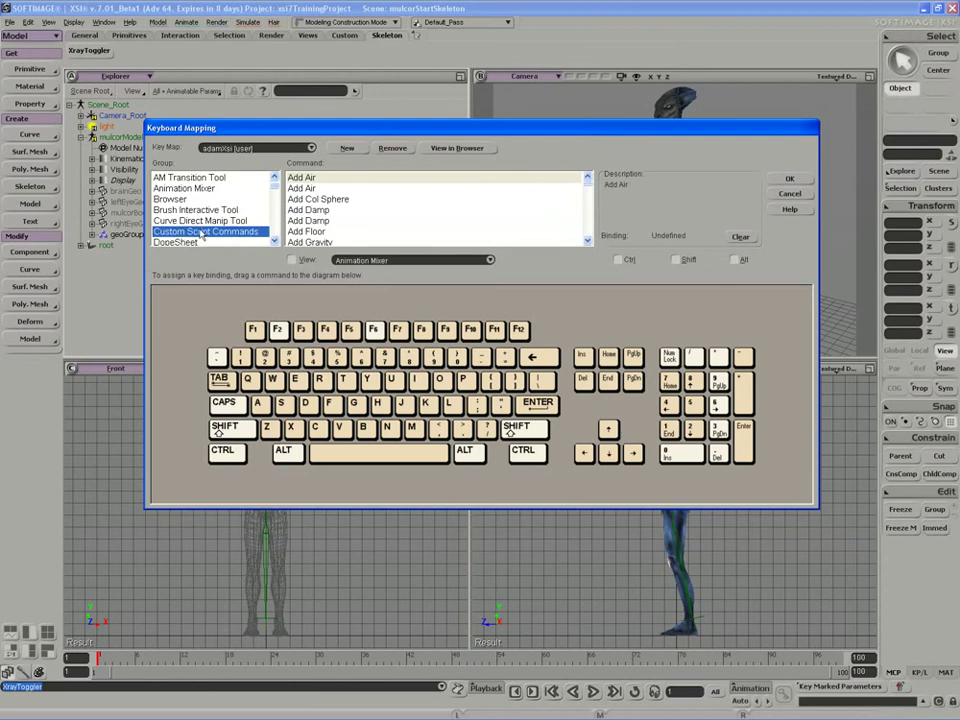
Assign Shift + X to the XrayToggler custom script command and accept the keyboard mapping
left_click(325, 211)
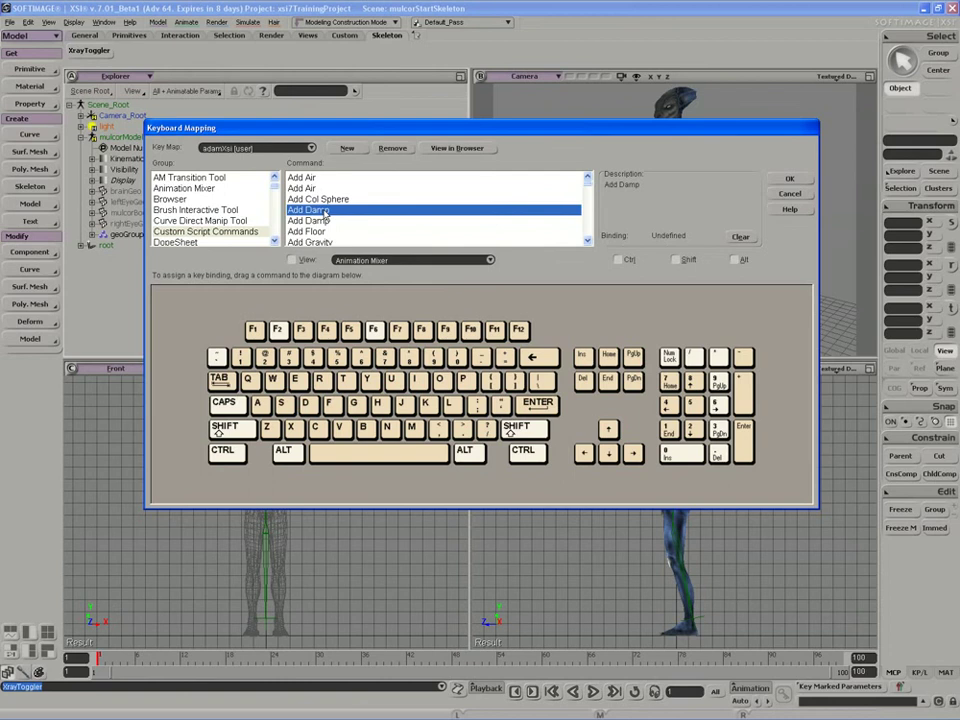
type("xr")
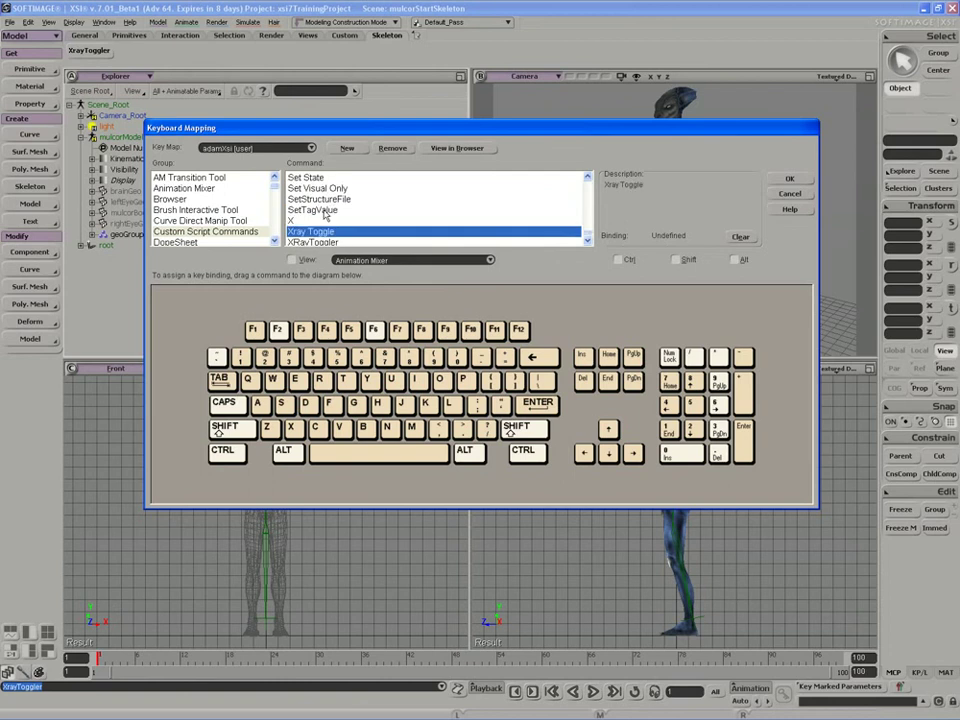
scroll(316, 228, "down", 1)
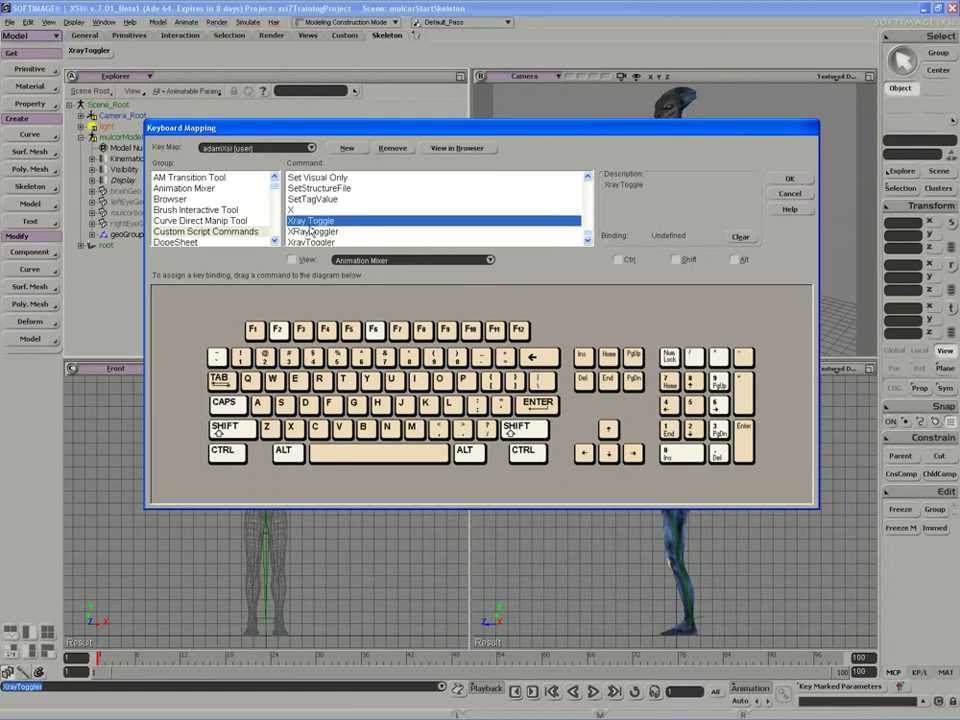
scroll(312, 230, "down", 2)
scroll(316, 232, "up", 1)
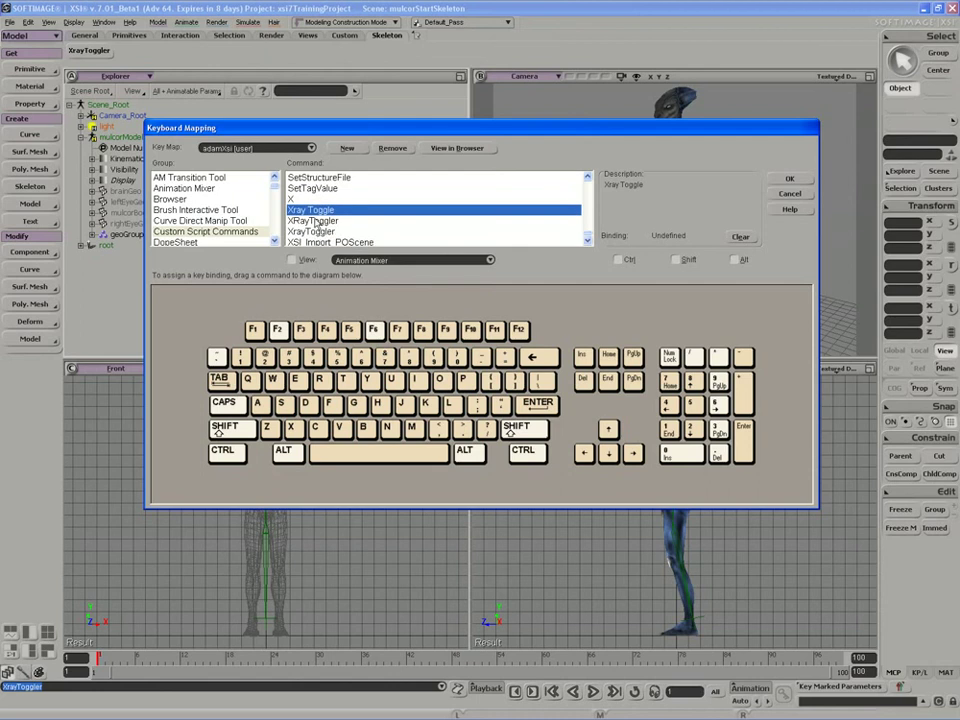
left_click(316, 221)
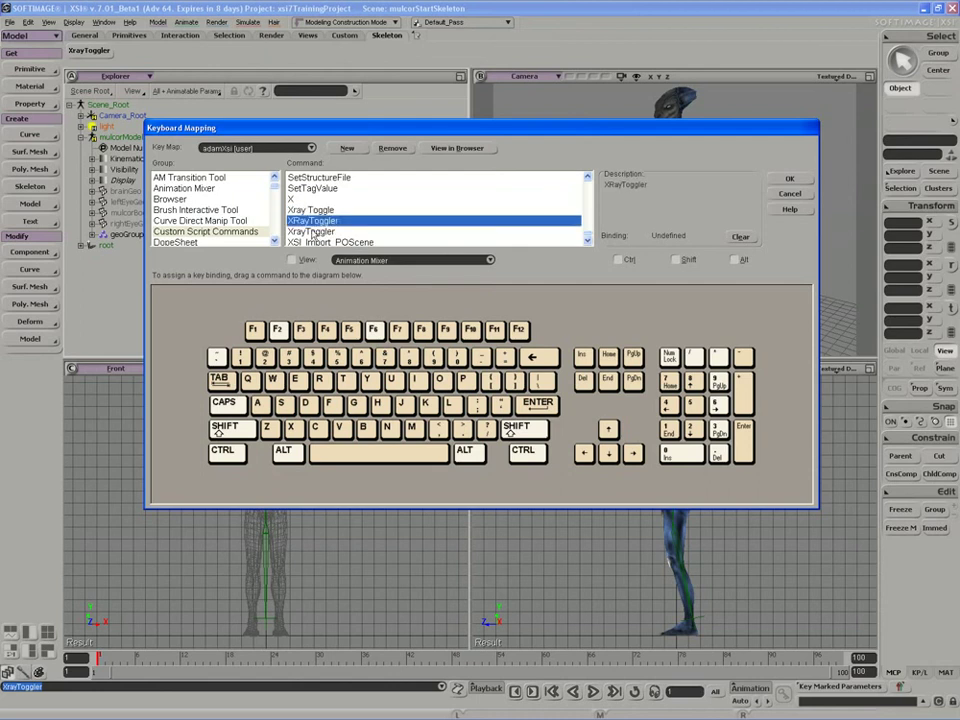
left_click(302, 233)
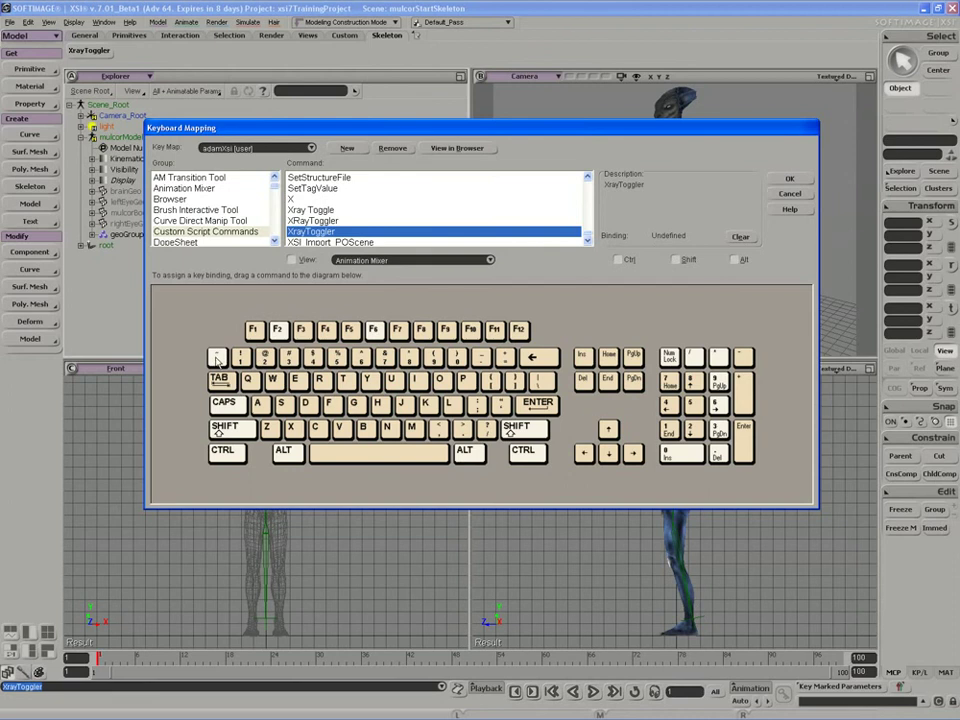
key("shift")
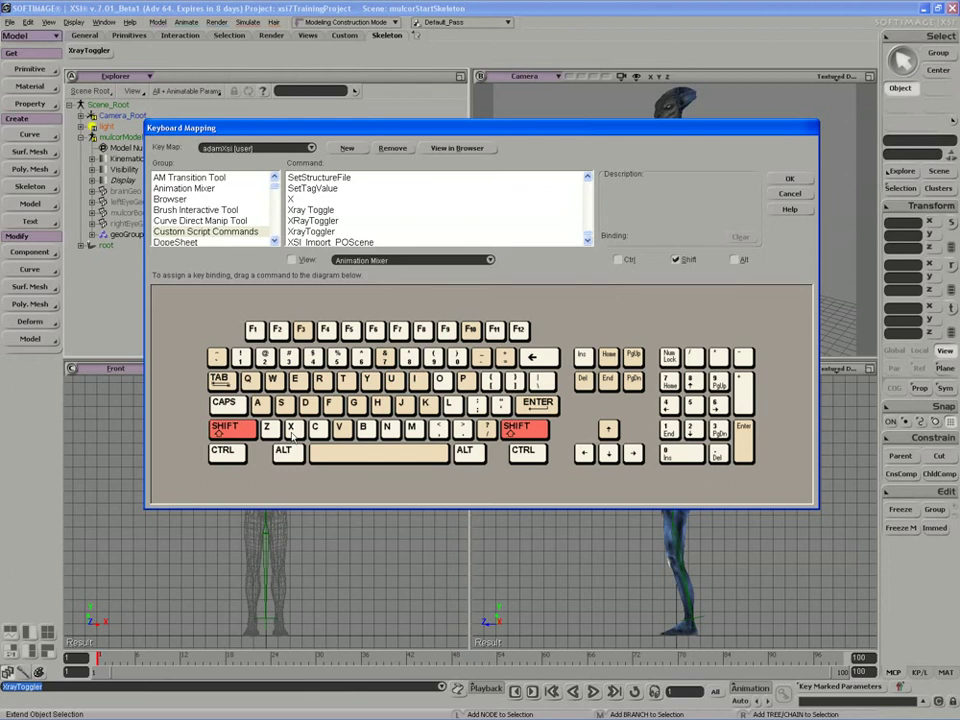
left_click(304, 232)
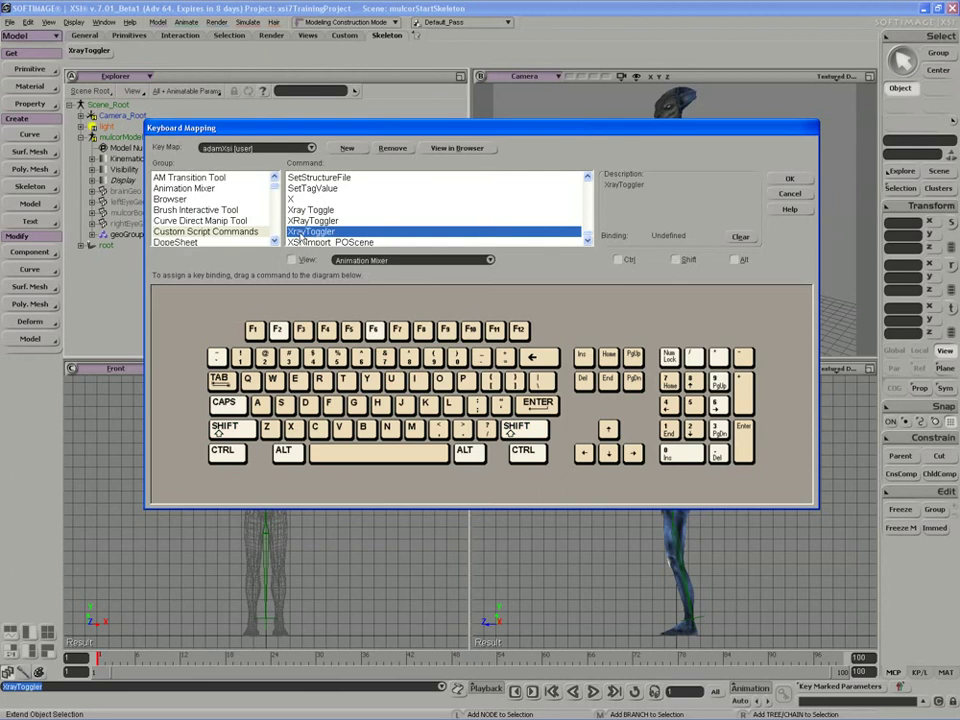
left_click_drag(300, 237, 300, 437)
left_click(300, 437)
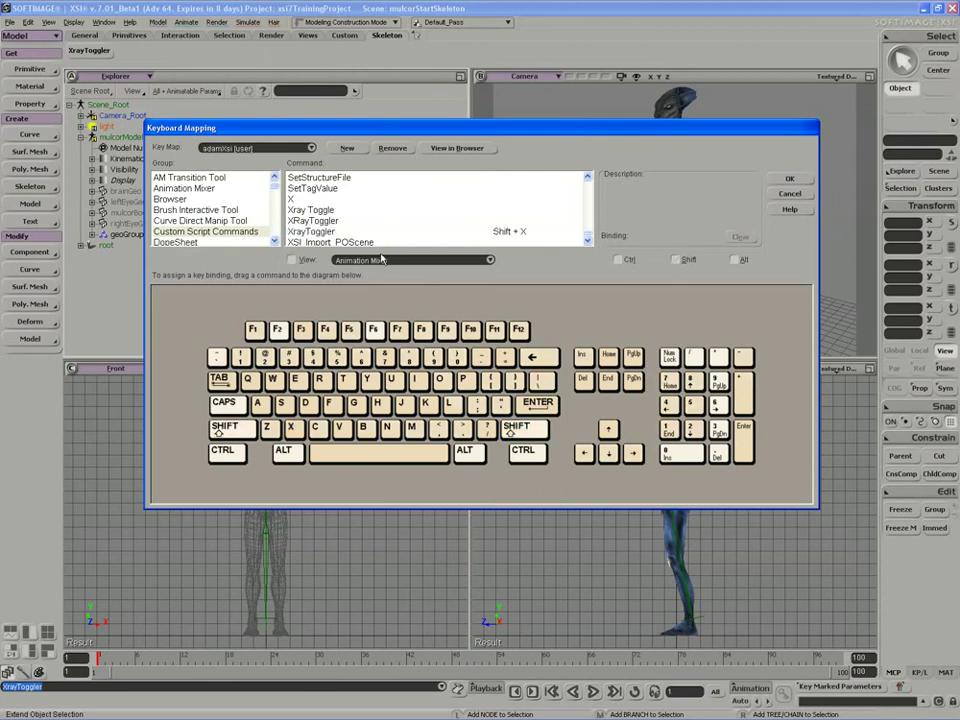
left_click(790, 180)
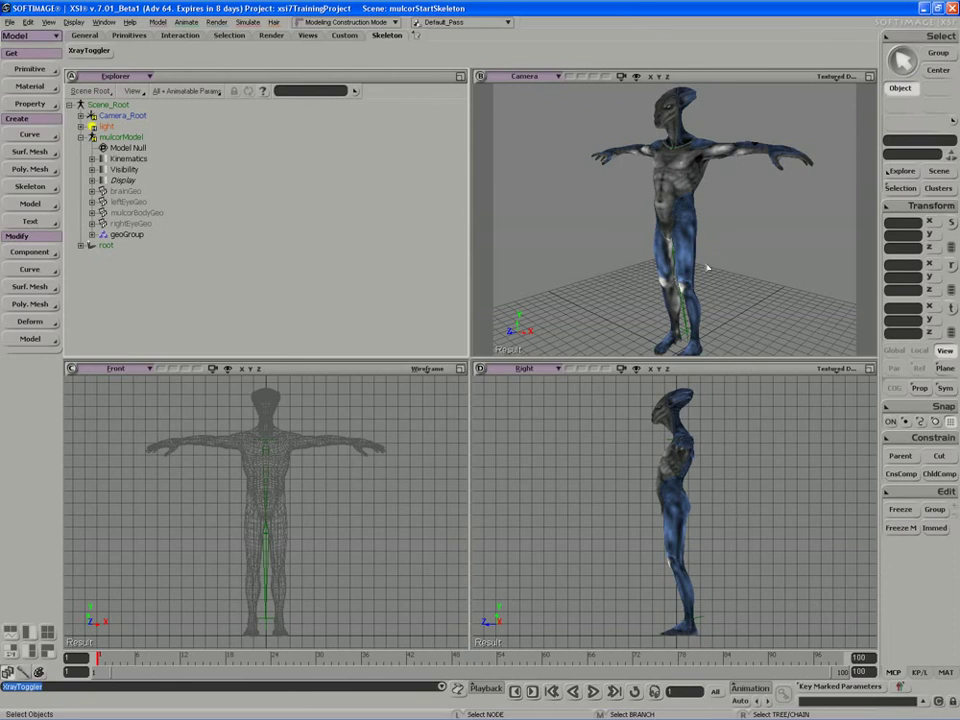
Delete the entire root skeleton chain inside the character
key("s")
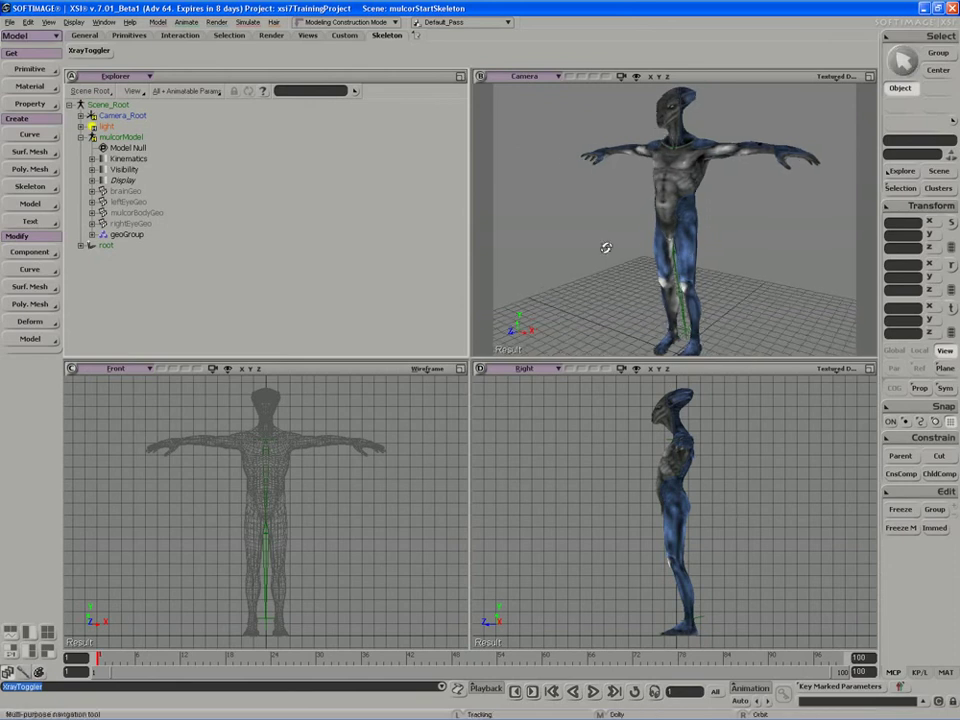
right_click(647, 255)
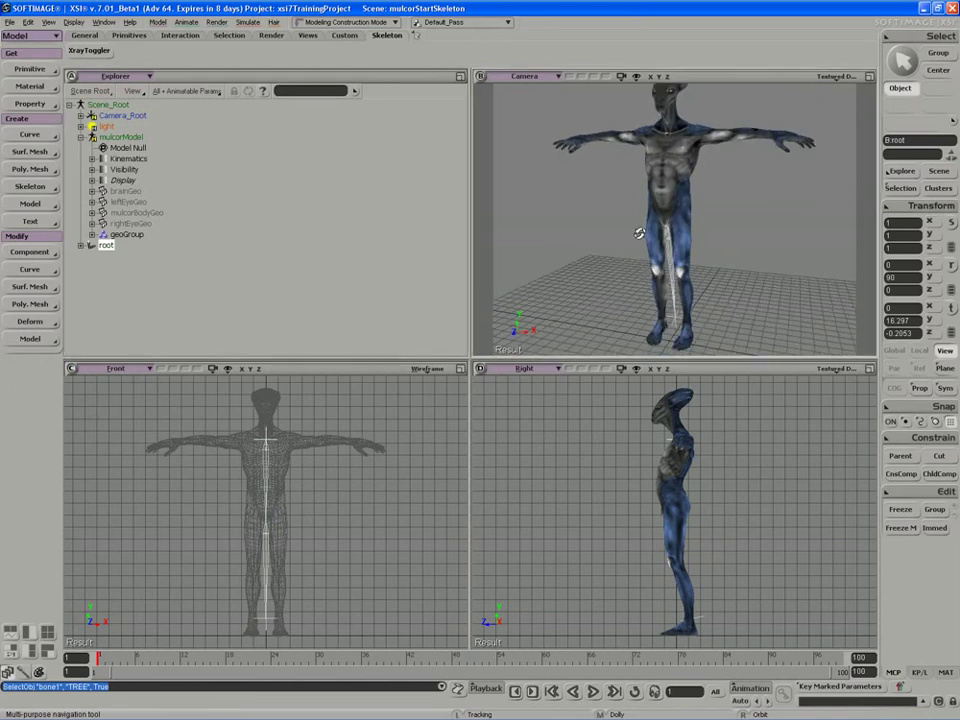
key("Delete")
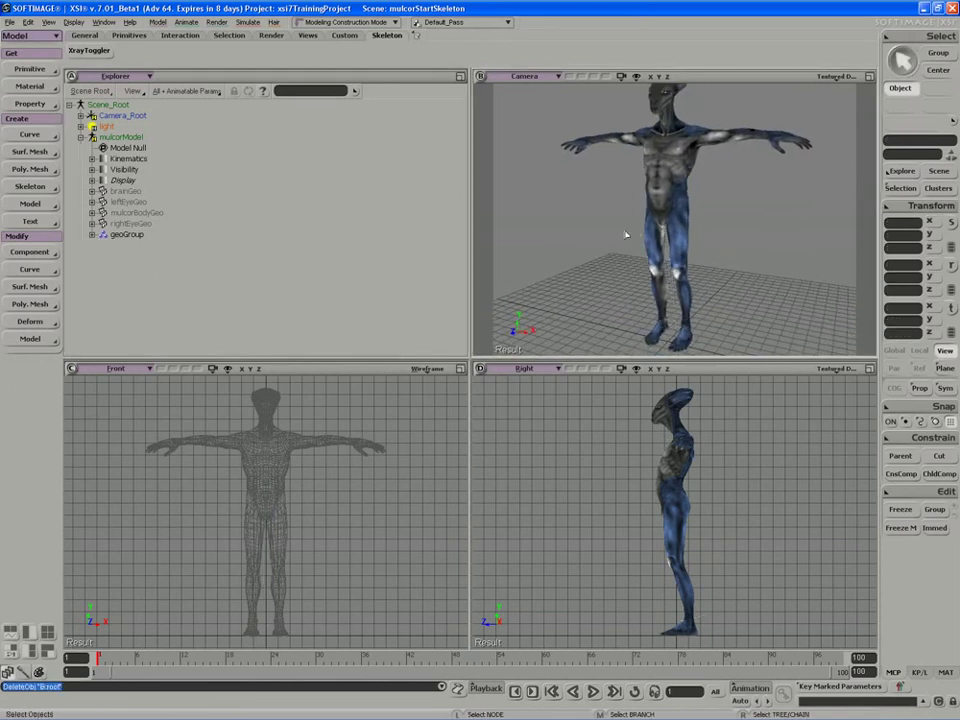